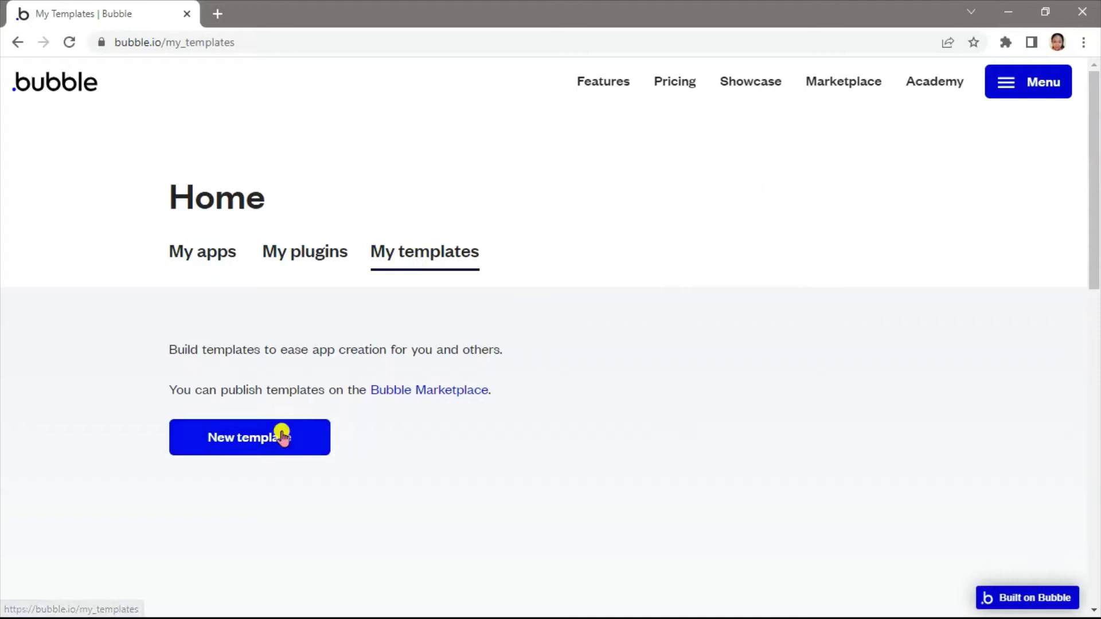
- Create the template 'PDF.co Document Parser' with new app pdf-co-document-parser, certifying IP ownership
{"action": "left_click", "coordinate": [280, 448]}
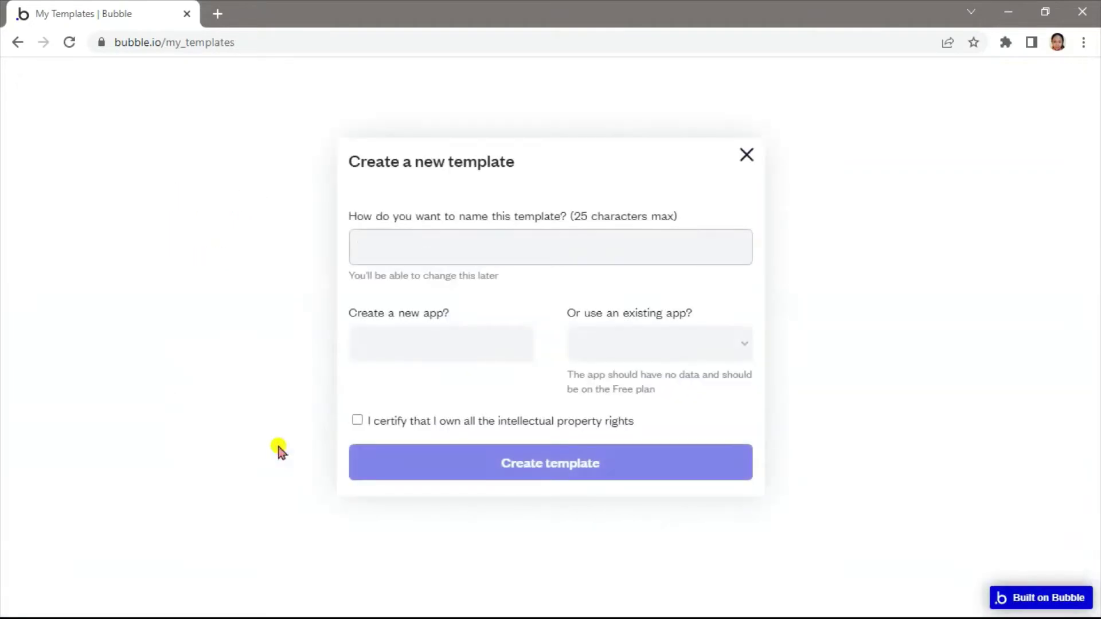
{"action": "type", "text": "PDF"}
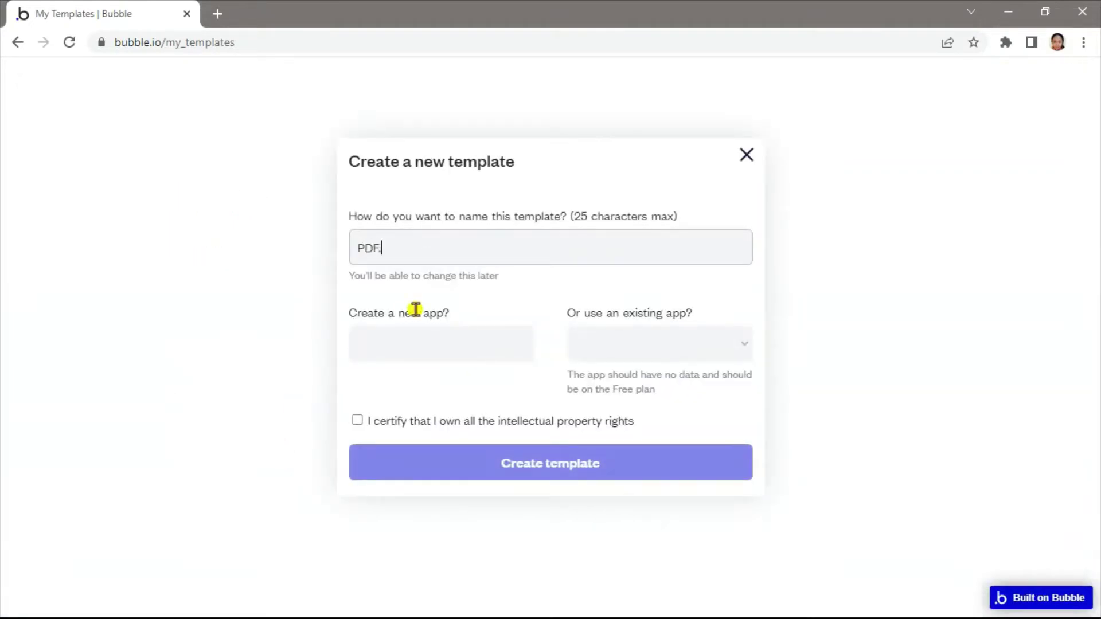
{"action": "type", "text": ".co Document Par"}
{"action": "type", "text": "ser"}
{"action": "left_click", "coordinate": [416, 342]}
{"action": "type", "text": "pdf-co-do"}
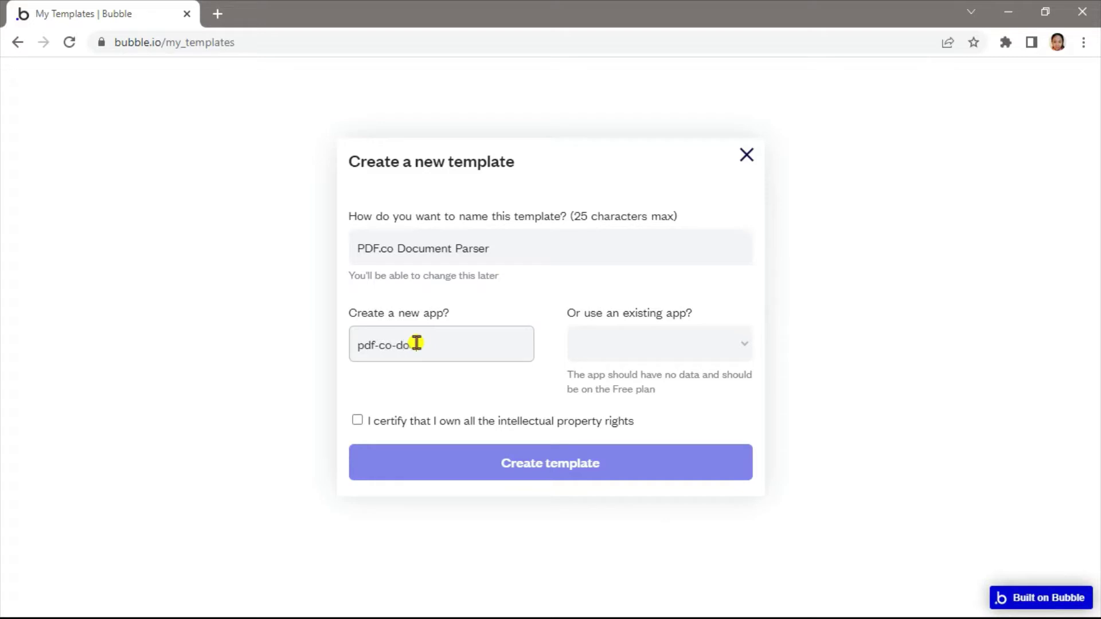
{"action": "type", "text": "ment-parser"}
{"action": "left_click", "coordinate": [359, 420]}
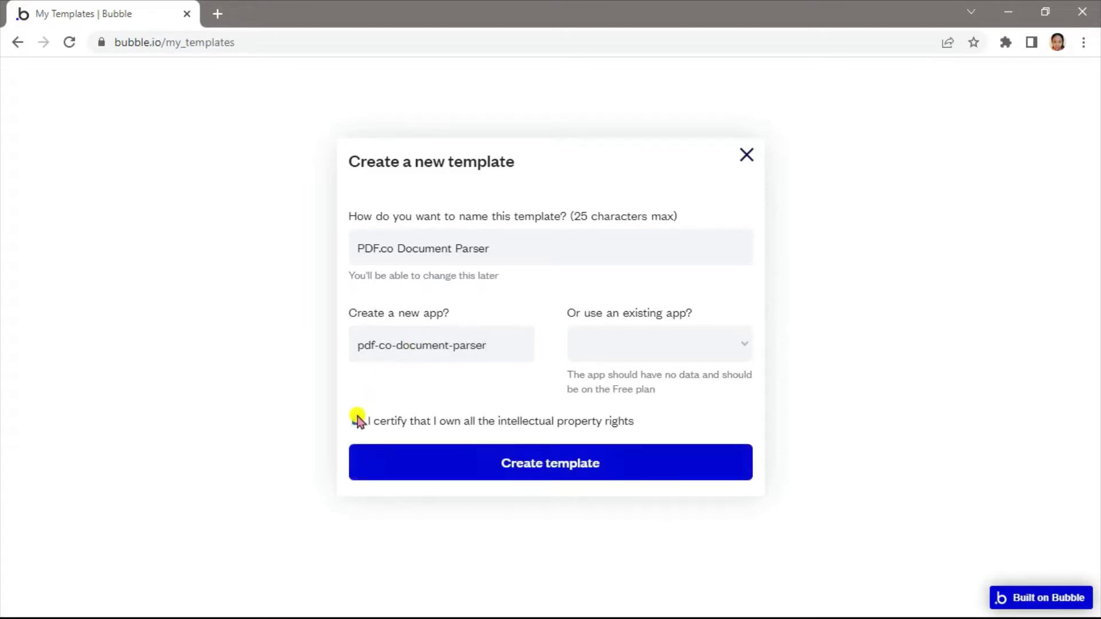
{"action": "left_click", "coordinate": [509, 459]}
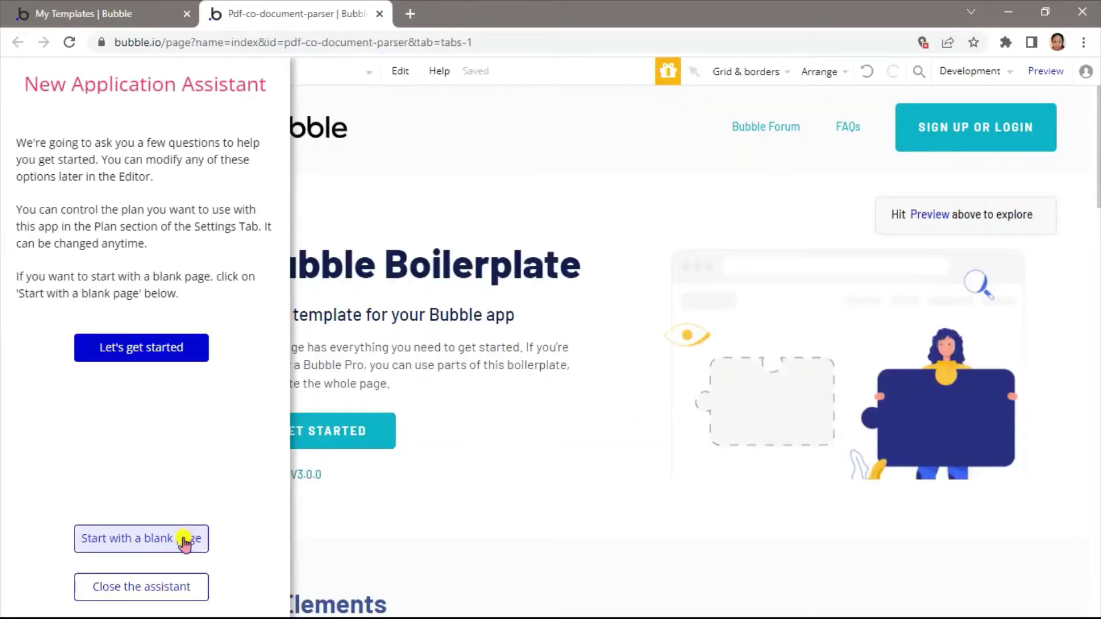
- Start from a blank page and add an input with placeholder Source File
{"action": "left_click", "coordinate": [186, 544]}
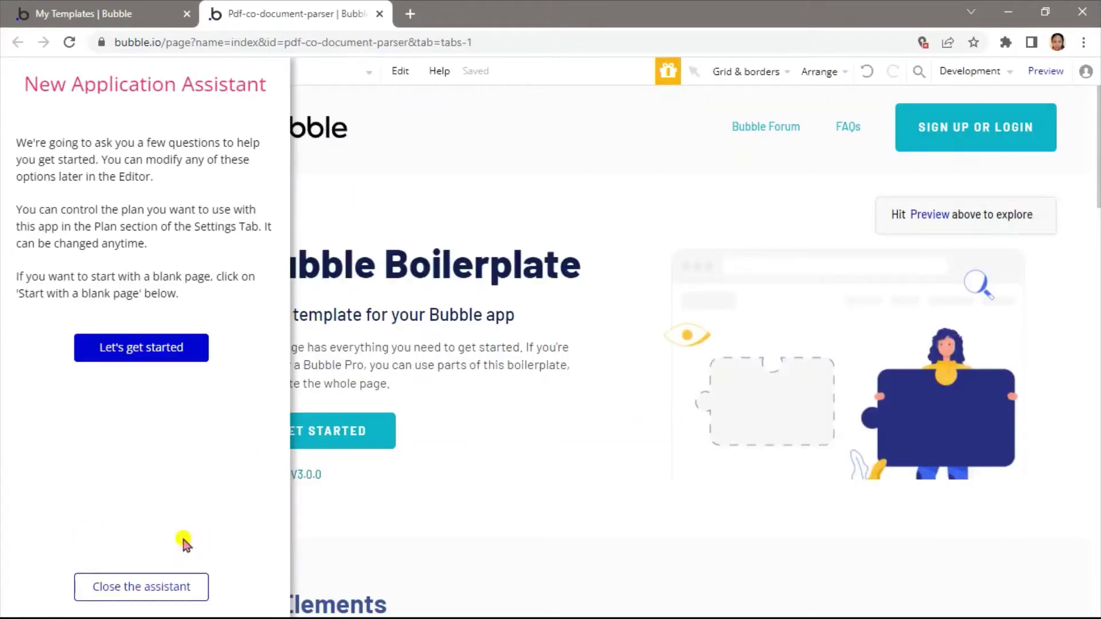
{"action": "left_click", "coordinate": [166, 592]}
{"action": "scroll", "coordinate": [135, 387], "scroll_direction": "down", "scroll_amount": 1}
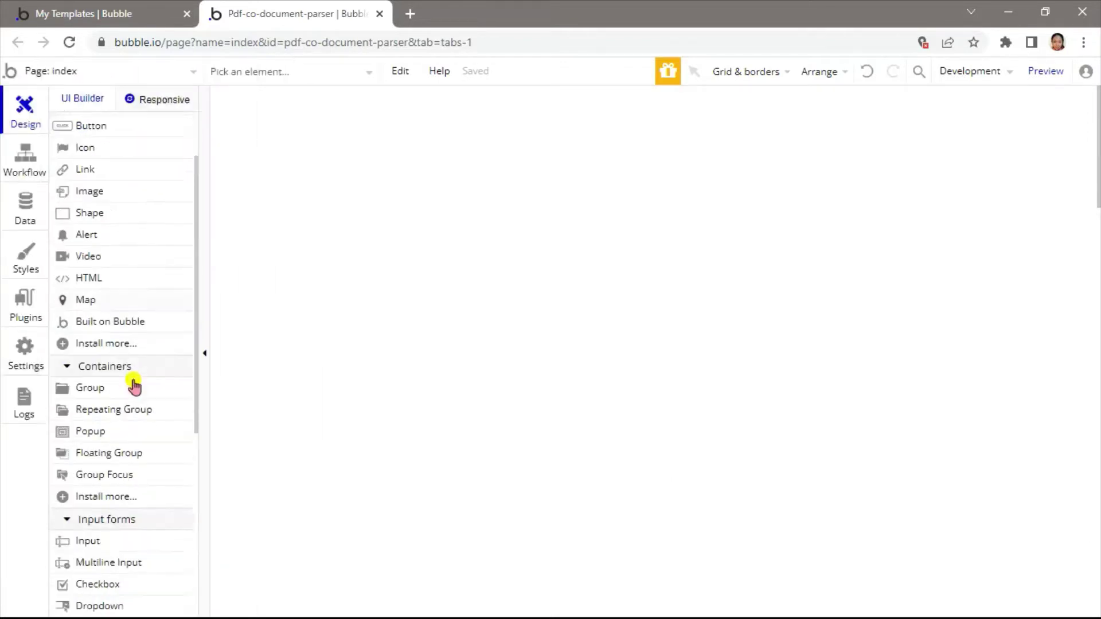
{"action": "scroll", "coordinate": [135, 381], "scroll_direction": "down", "scroll_amount": 1}
{"action": "scroll", "coordinate": [135, 381], "scroll_direction": "down", "scroll_amount": 1}
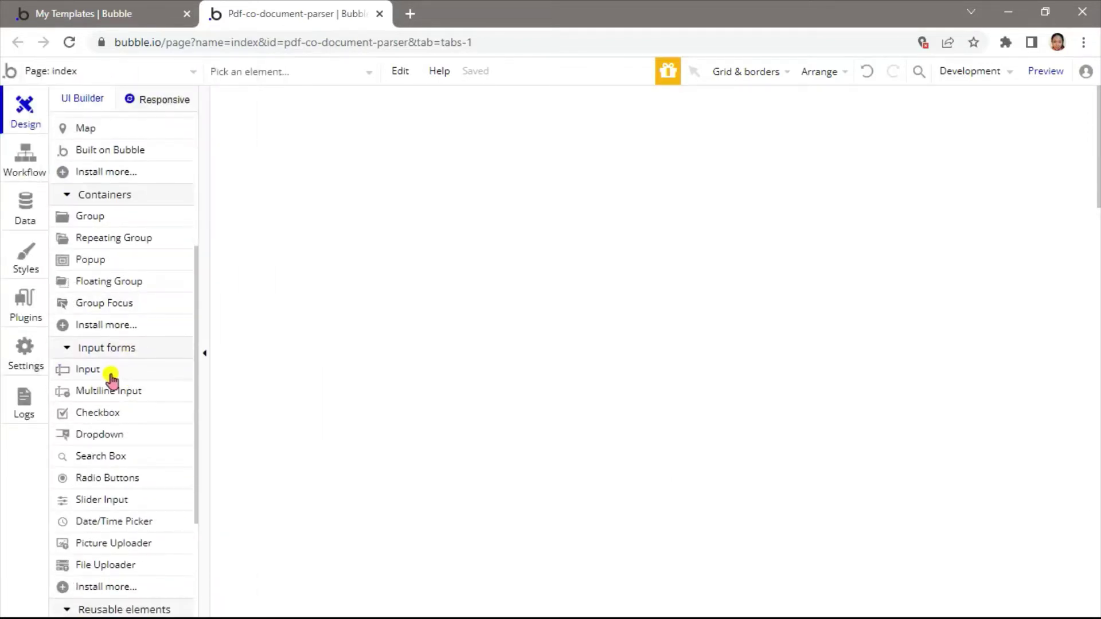
{"action": "left_click", "coordinate": [77, 372]}
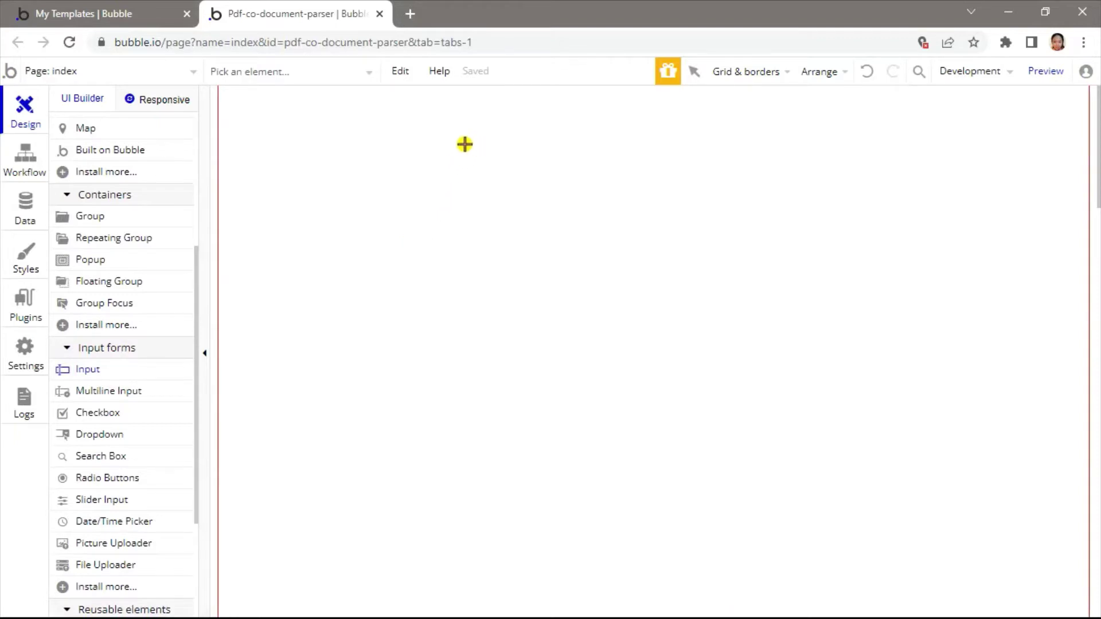
{"action": "left_click_drag", "start_coordinate": [464, 144], "coordinate": [657, 179]}
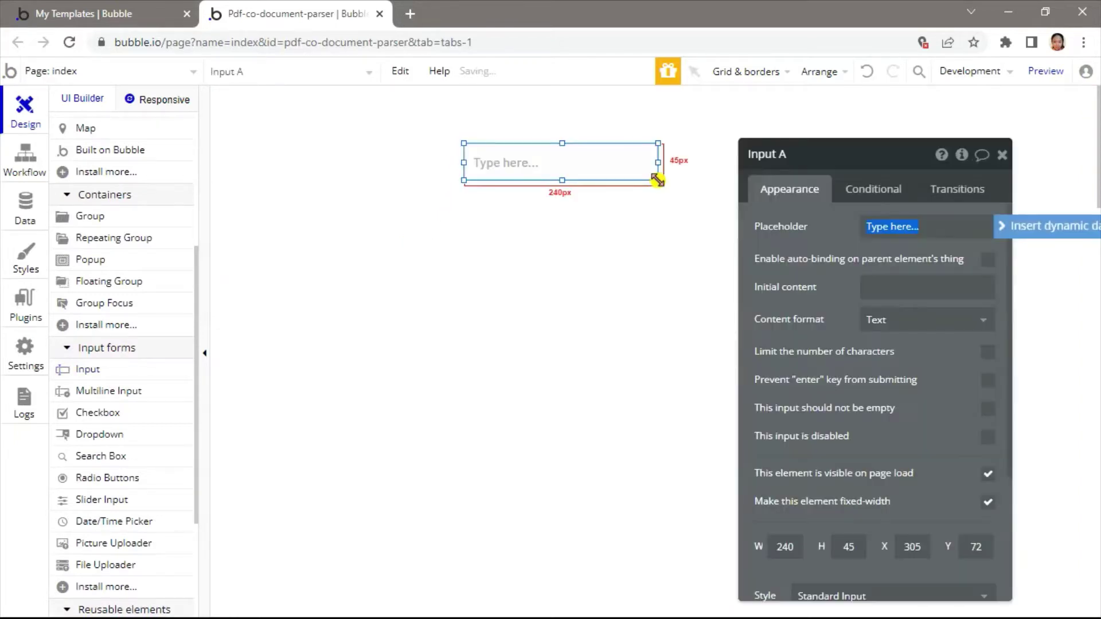
{"action": "type", "text": "Source f"}
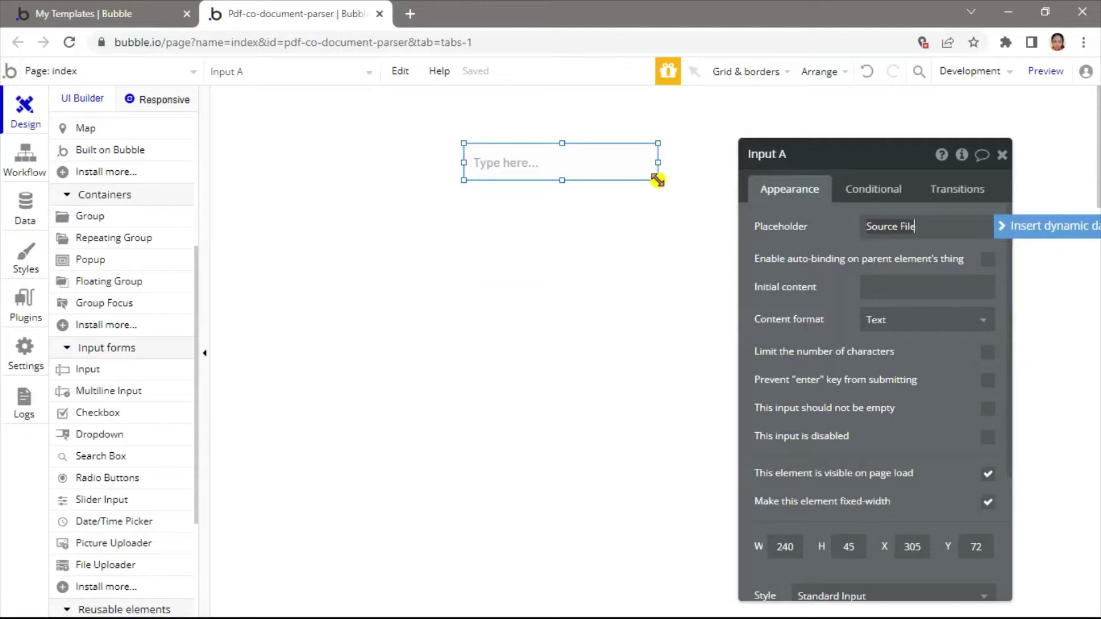
{"action": "left_click", "coordinate": [563, 170]}
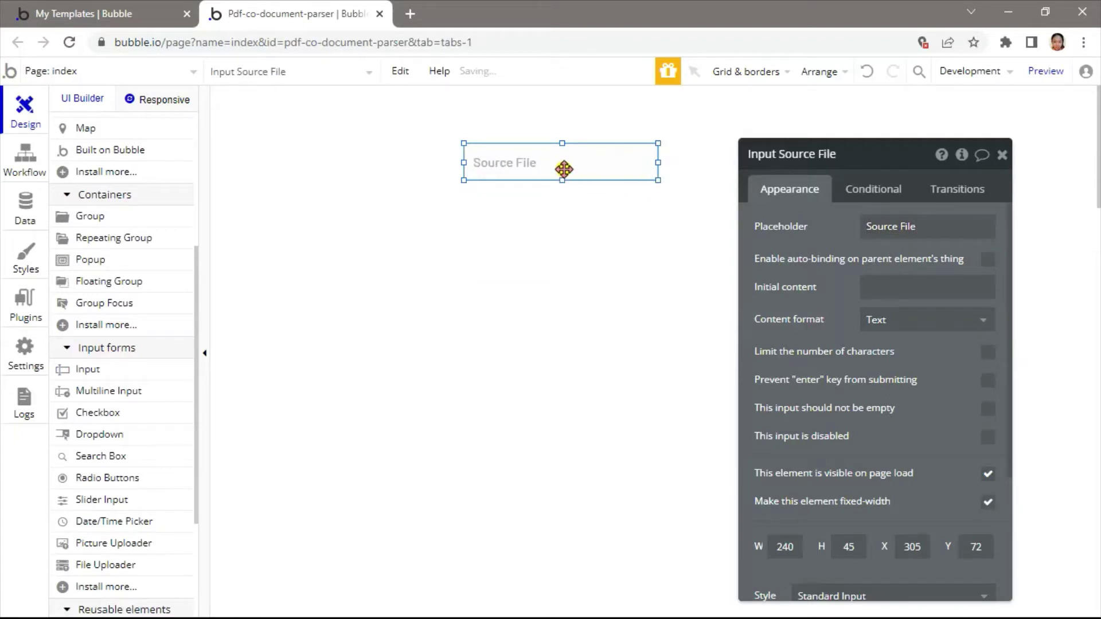
- Duplicate the input below it and rename the copy's placeholder to Template Id
{"action": "key", "text": "ctrl+c"}
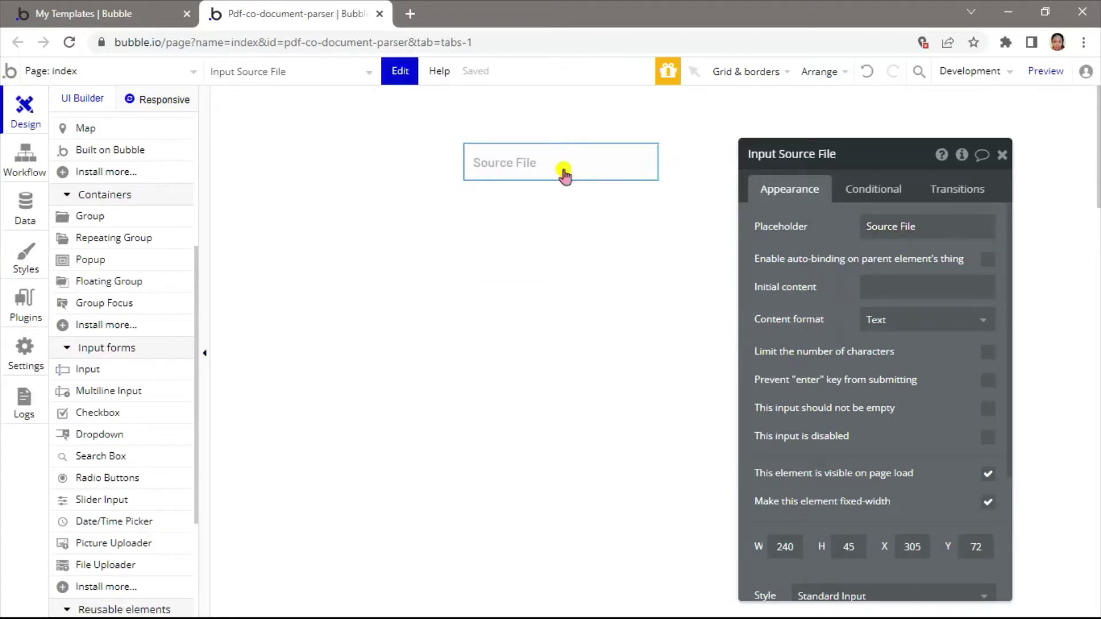
{"action": "key", "text": "ctrl+v"}
{"action": "left_click_drag", "start_coordinate": [564, 170], "coordinate": [560, 216]}
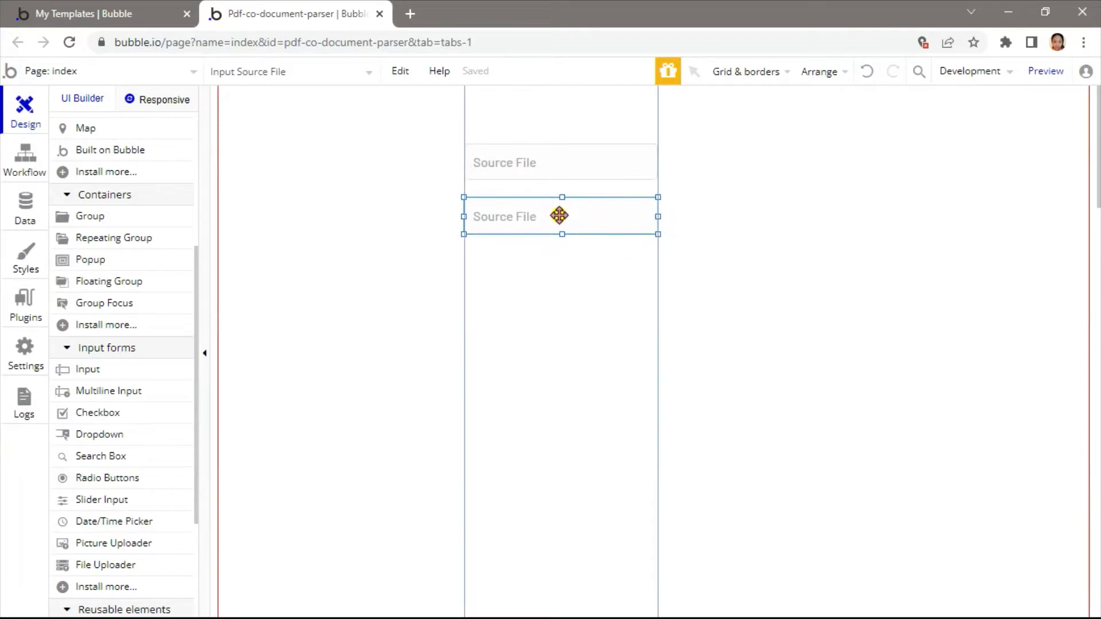
{"action": "left_click", "coordinate": [929, 226]}
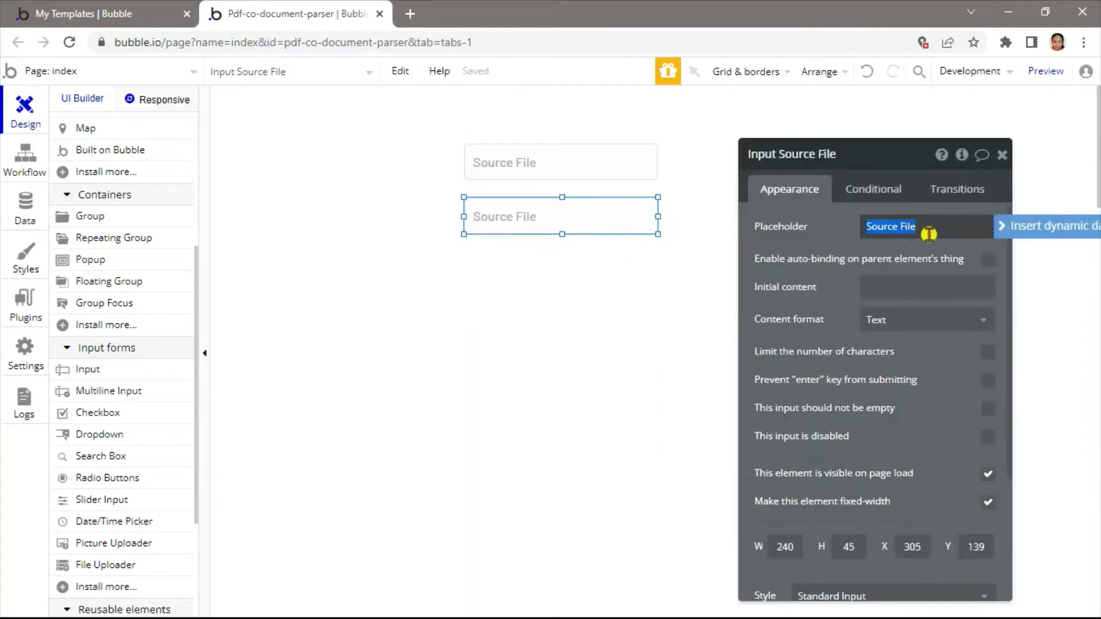
{"action": "type", "text": "Template Id"}
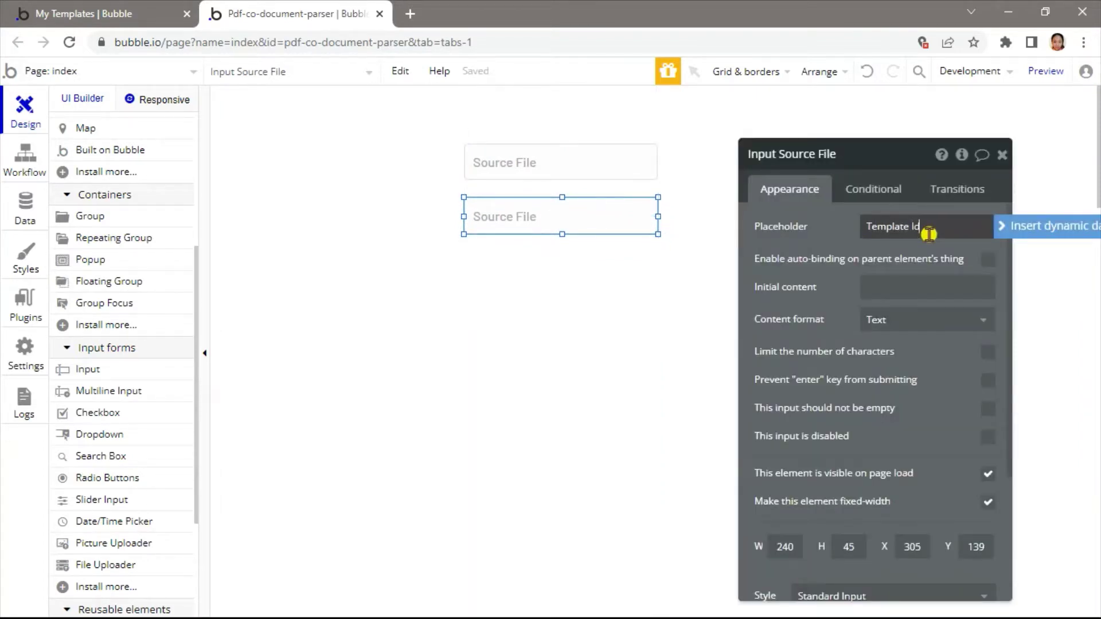
{"action": "scroll", "coordinate": [117, 259], "scroll_direction": "up", "scroll_amount": 4}
{"action": "scroll", "coordinate": [118, 267], "scroll_direction": "up", "scroll_amount": 1}
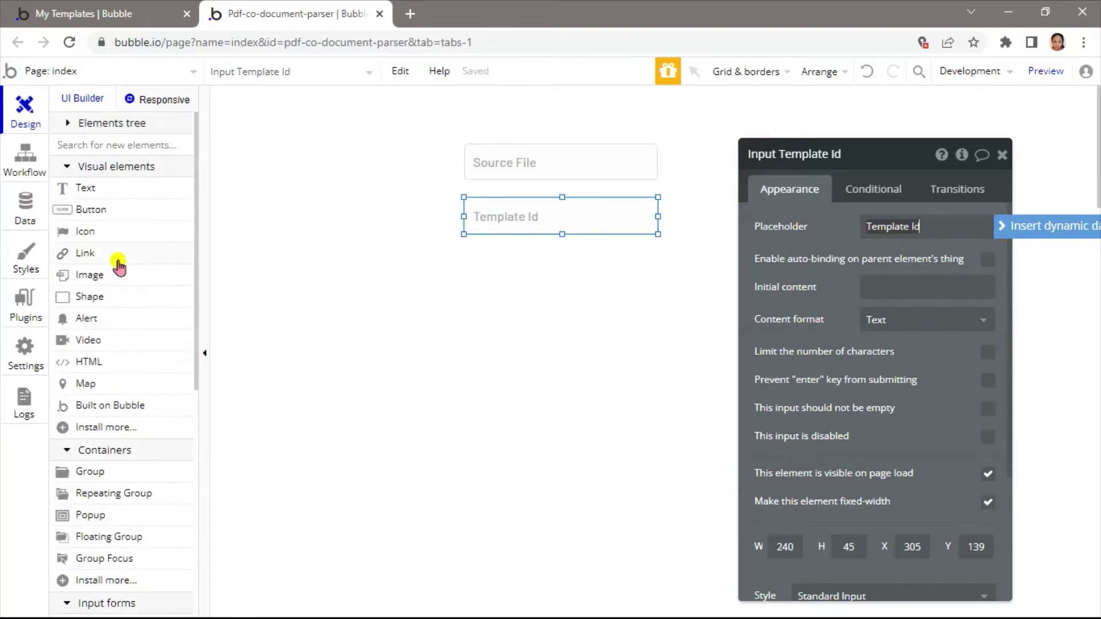
- Add a button labelled Parse below the Template Id input
{"action": "left_click", "coordinate": [89, 209]}
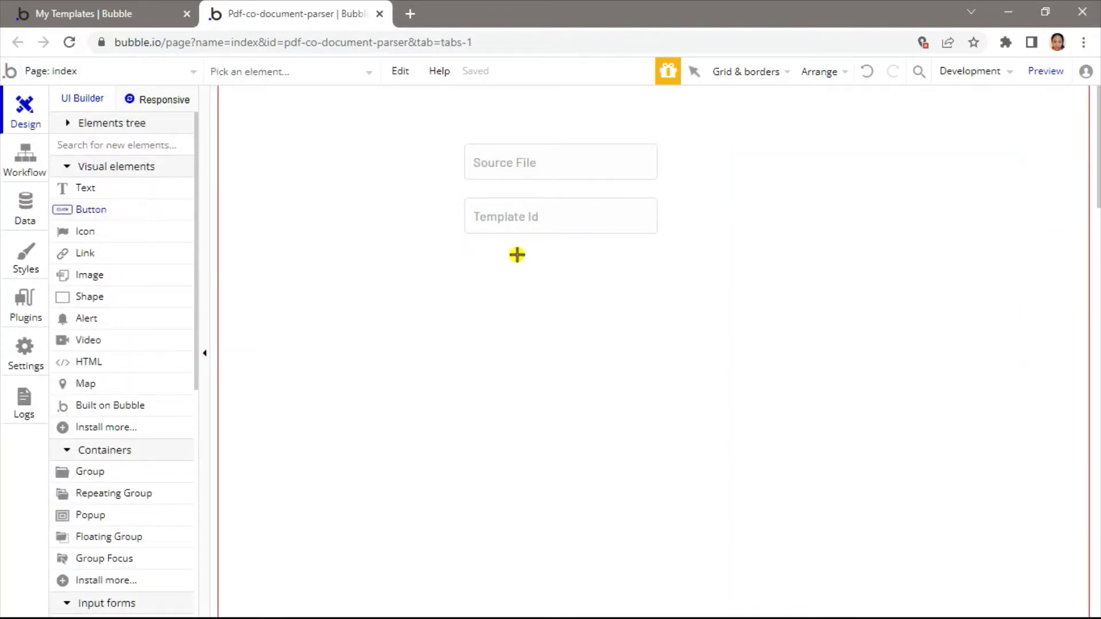
{"action": "left_click_drag", "start_coordinate": [496, 252], "coordinate": [628, 281]}
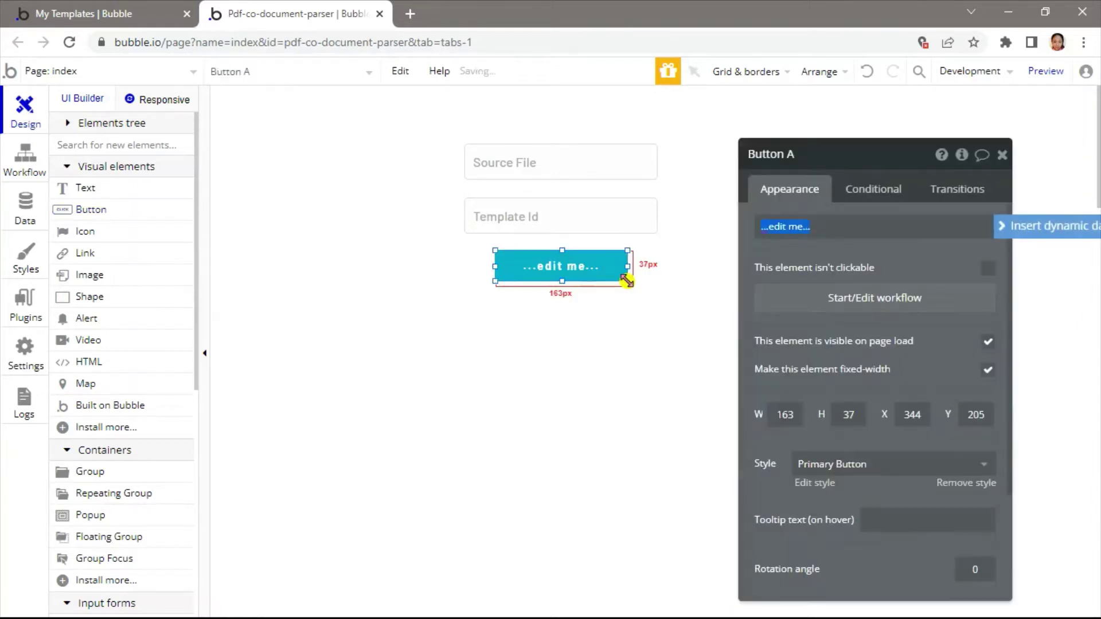
{"action": "type", "text": "Parse"}
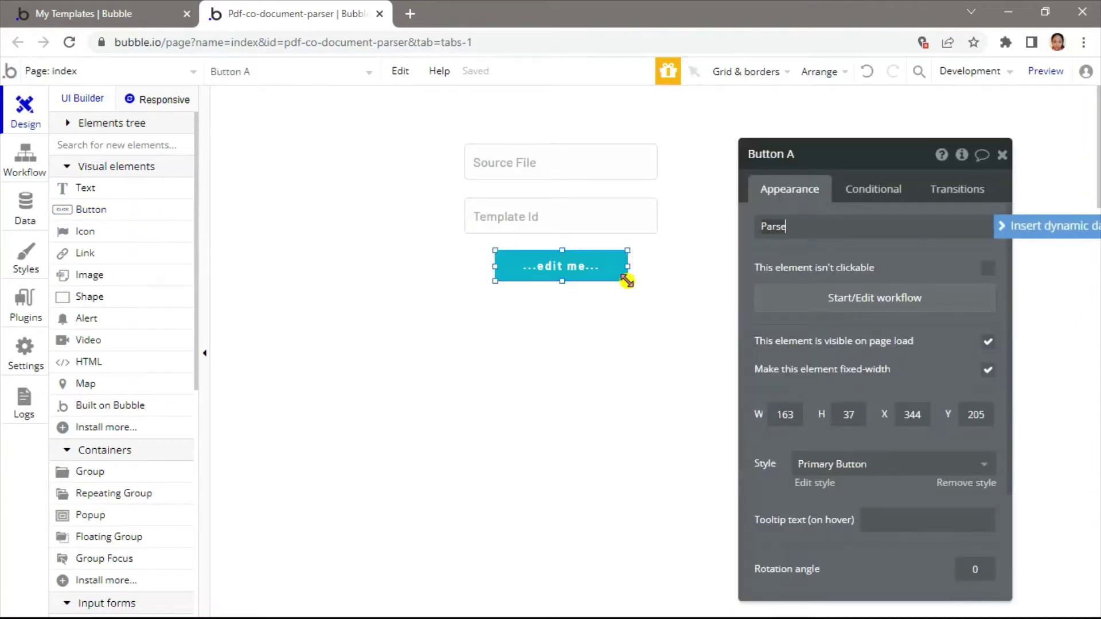
{"action": "left_click", "coordinate": [586, 360]}
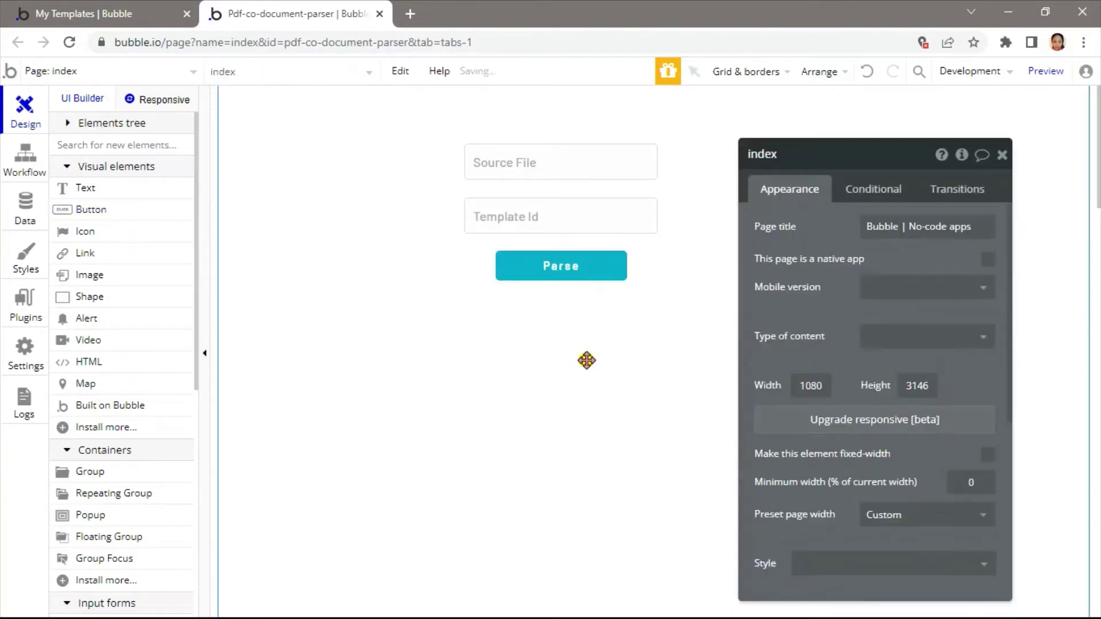
- Install the API Connector plugin and add a new API configuration to it
{"action": "left_click", "coordinate": [24, 309]}
{"action": "left_click", "coordinate": [243, 118]}
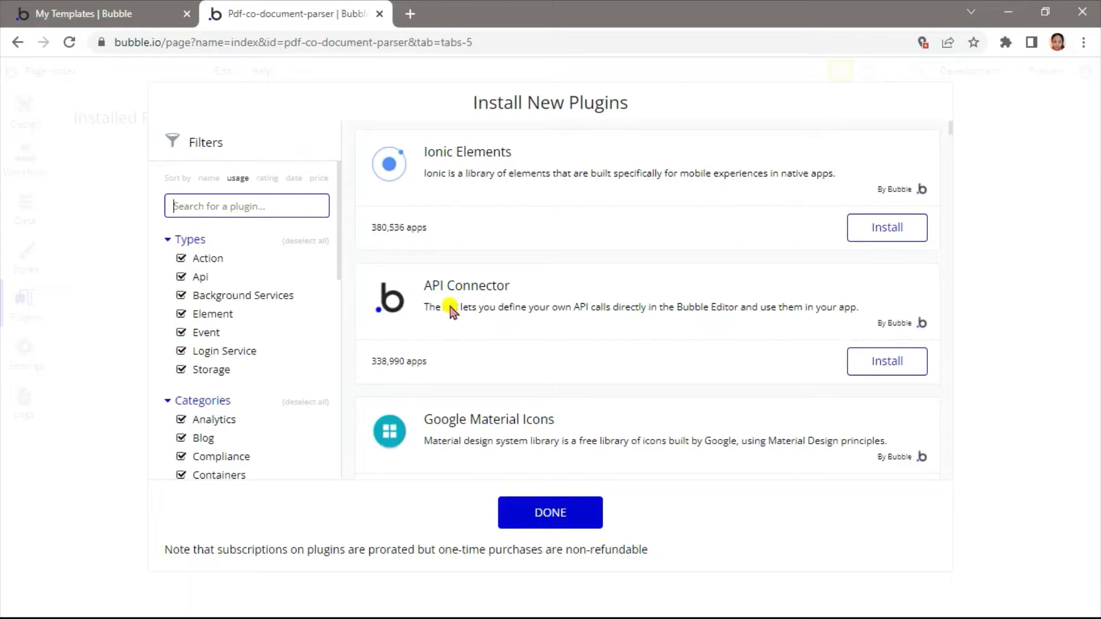
{"action": "left_click", "coordinate": [887, 362]}
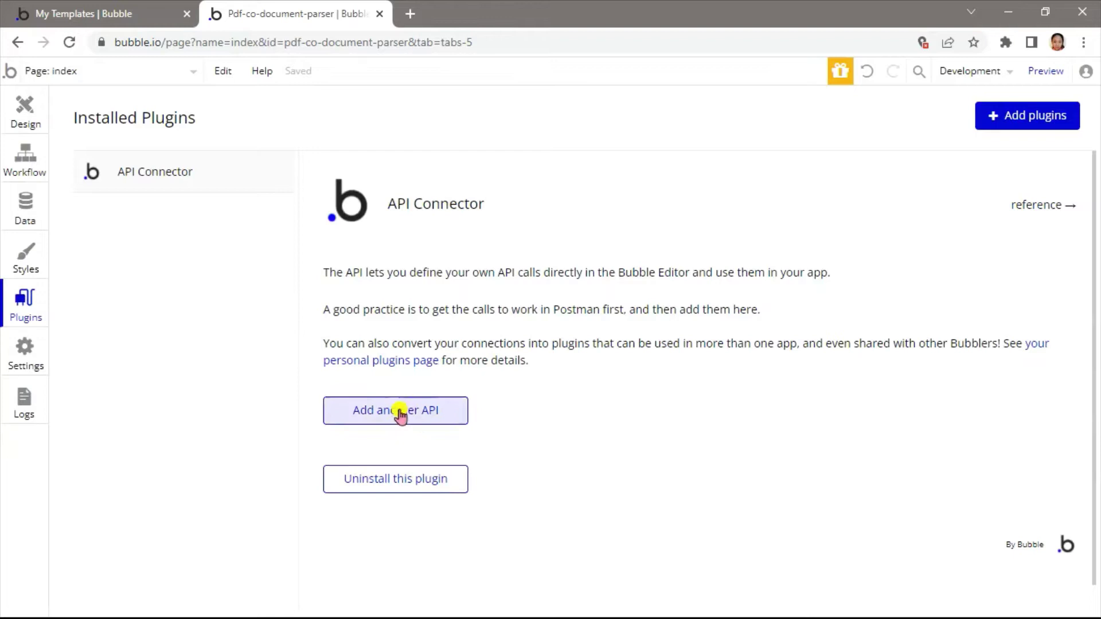
{"action": "left_click", "coordinate": [400, 412]}
{"action": "scroll", "coordinate": [401, 411], "scroll_direction": "down", "scroll_amount": 3}
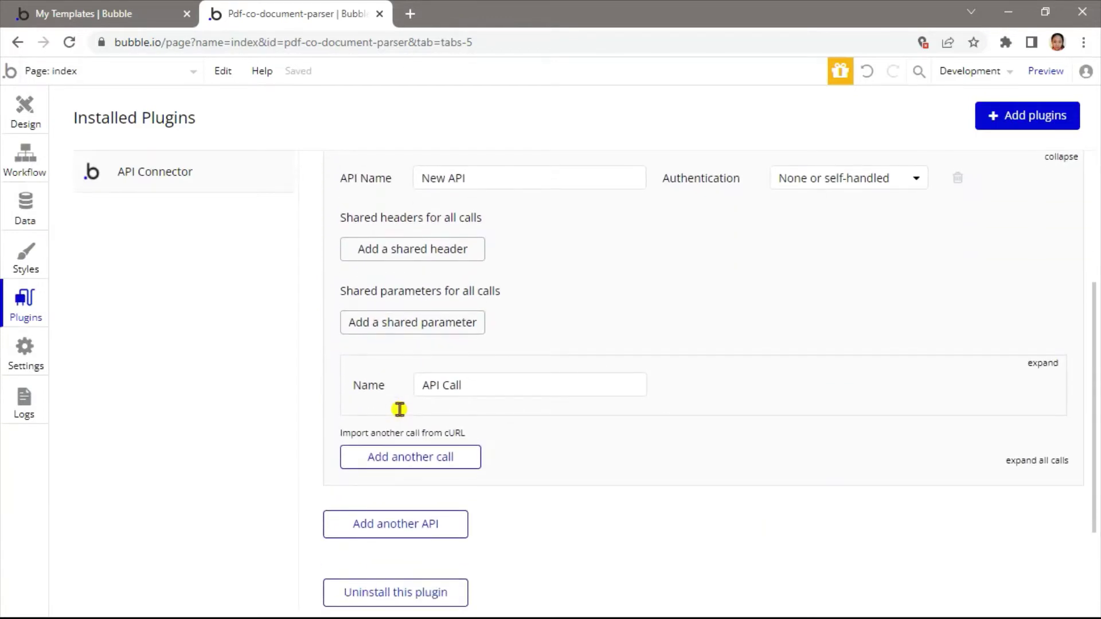
- Name the API PDF.co, its call Document Parser, and set the call to be used as an Action
{"action": "left_click", "coordinate": [557, 185]}
{"action": "key", "text": "ctrl+a"}
{"action": "type", "text": "P"}
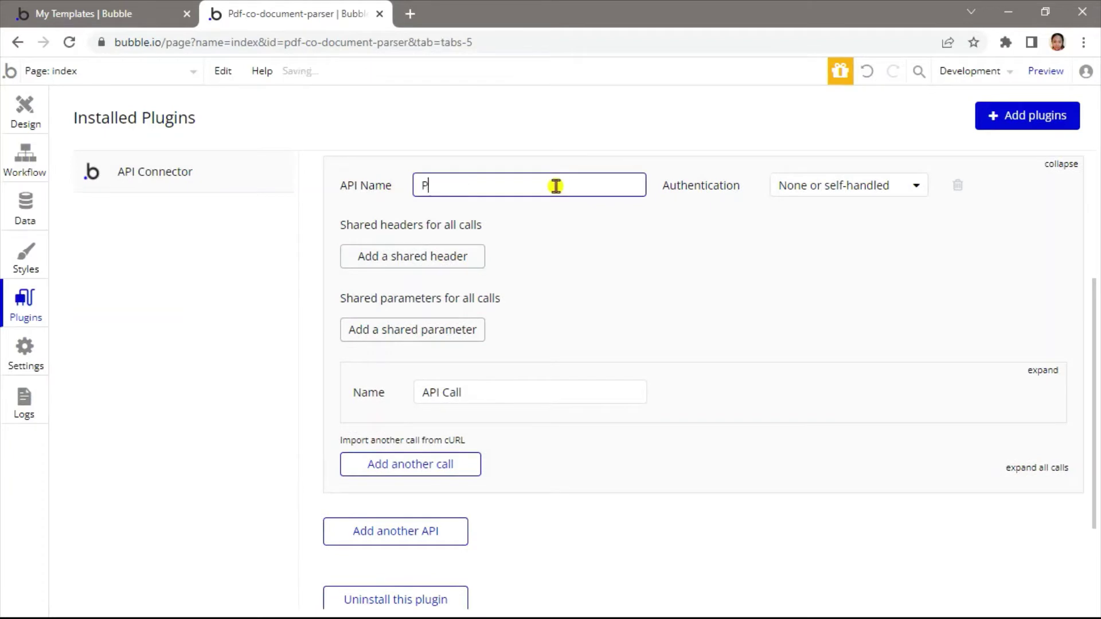
{"action": "type", "text": "DF.co Document P"}
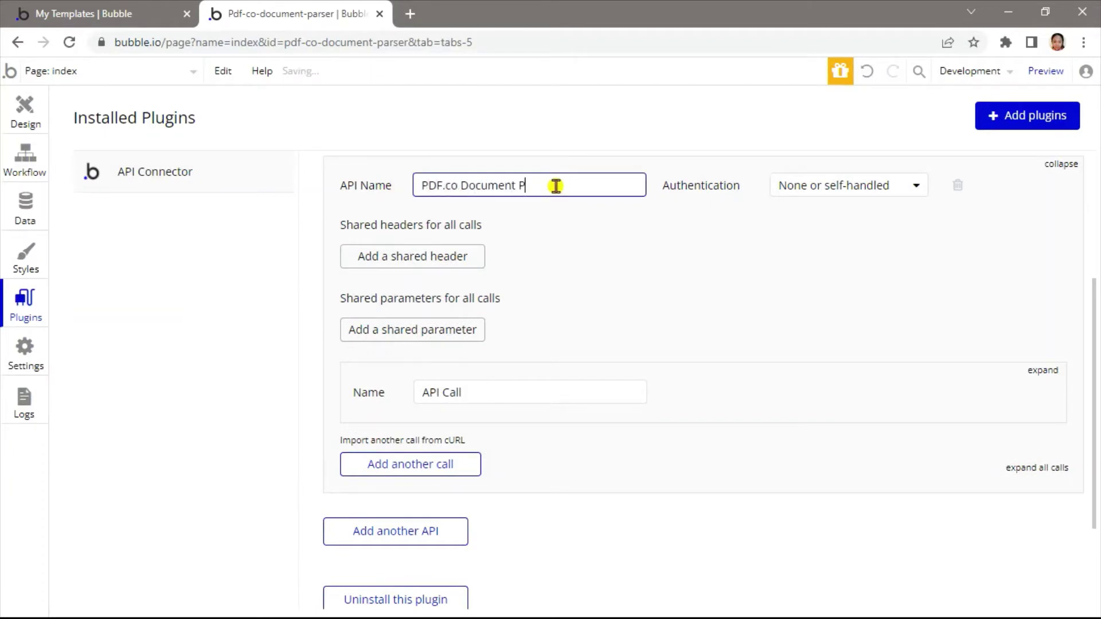
{"action": "type", "text": "arser"}
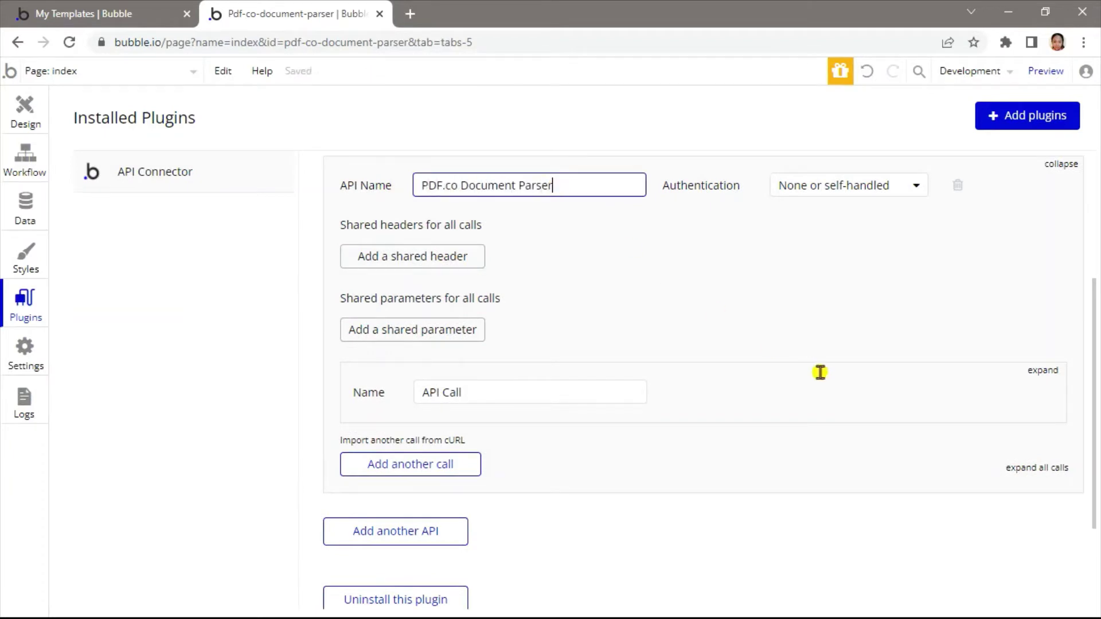
{"action": "left_click", "coordinate": [1041, 372]}
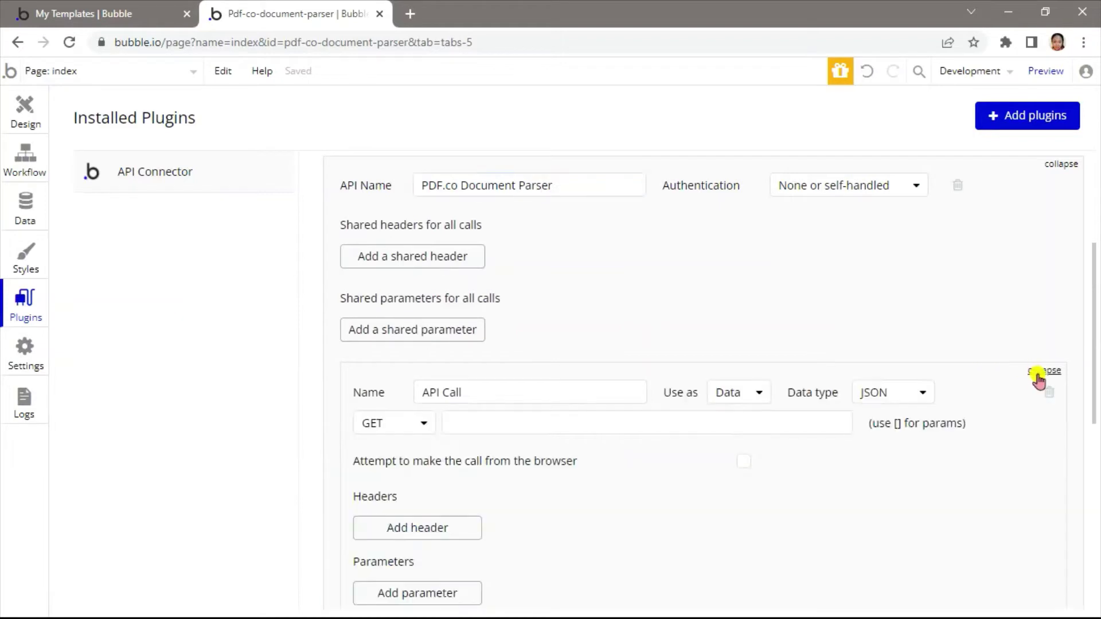
{"action": "scroll", "coordinate": [829, 512], "scroll_direction": "down", "scroll_amount": 2}
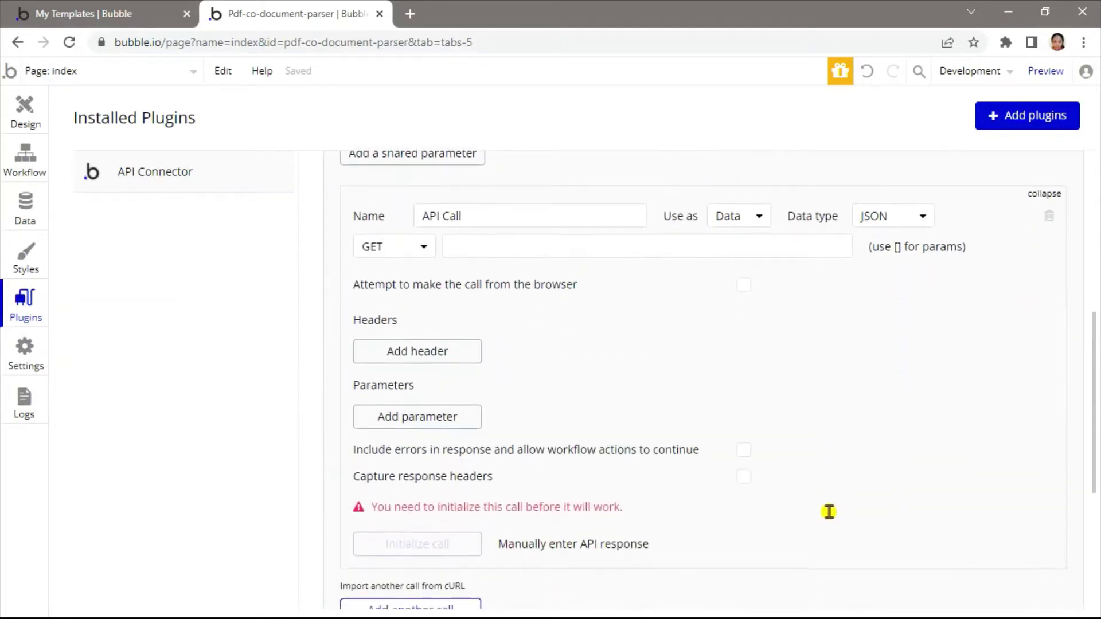
{"action": "triple_click", "coordinate": [551, 194]}
{"action": "type", "text": "D"}
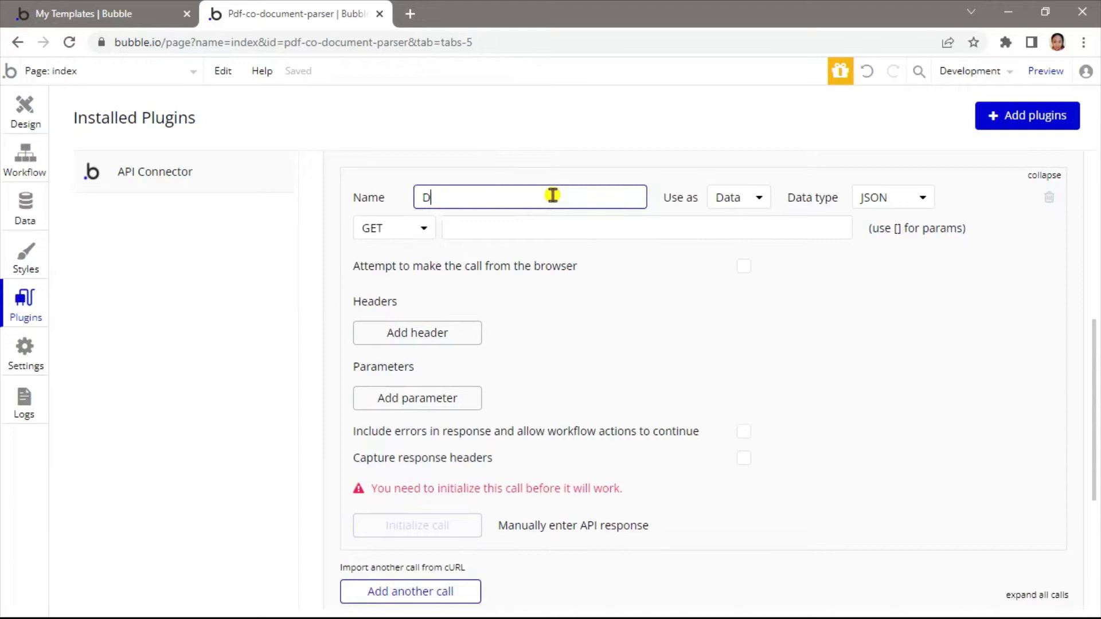
{"action": "type", "text": "ocument Parser"}
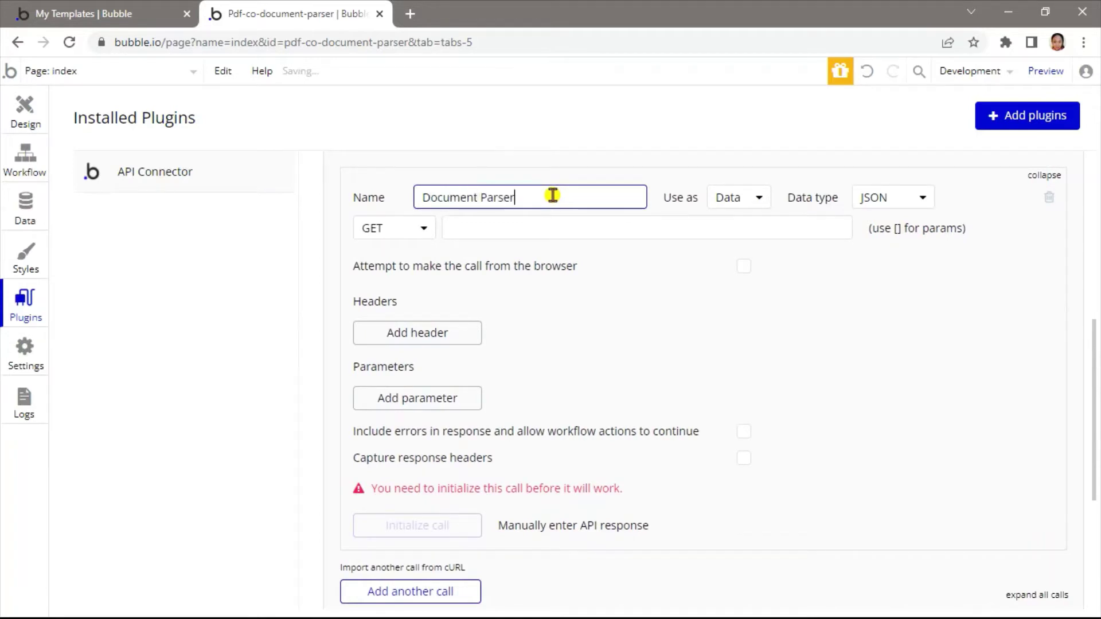
{"action": "left_click", "coordinate": [744, 199]}
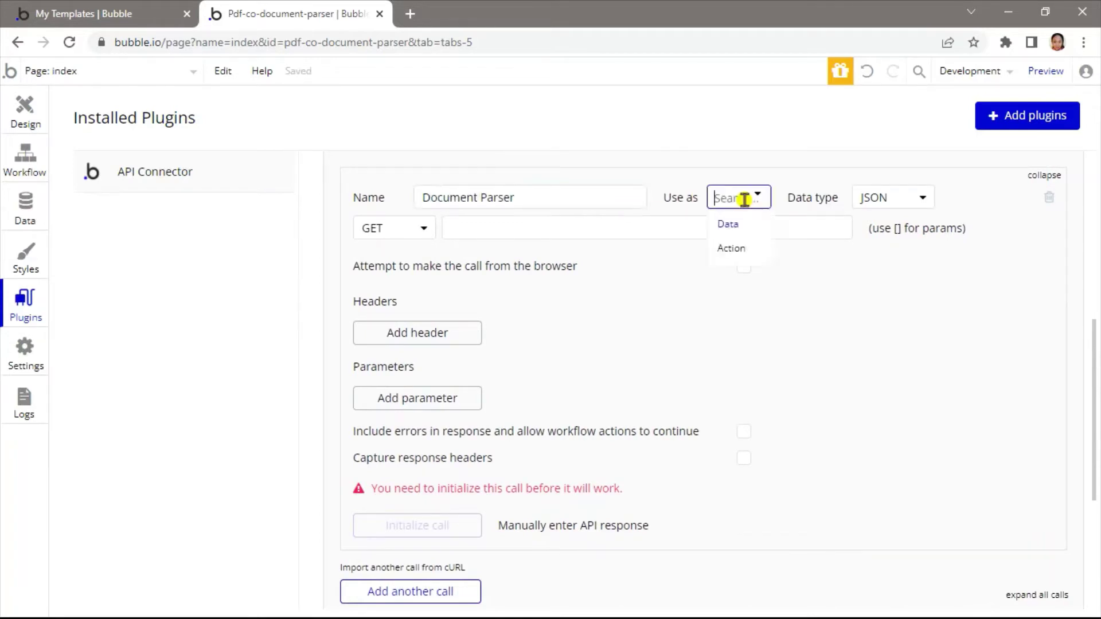
{"action": "left_click", "coordinate": [731, 250]}
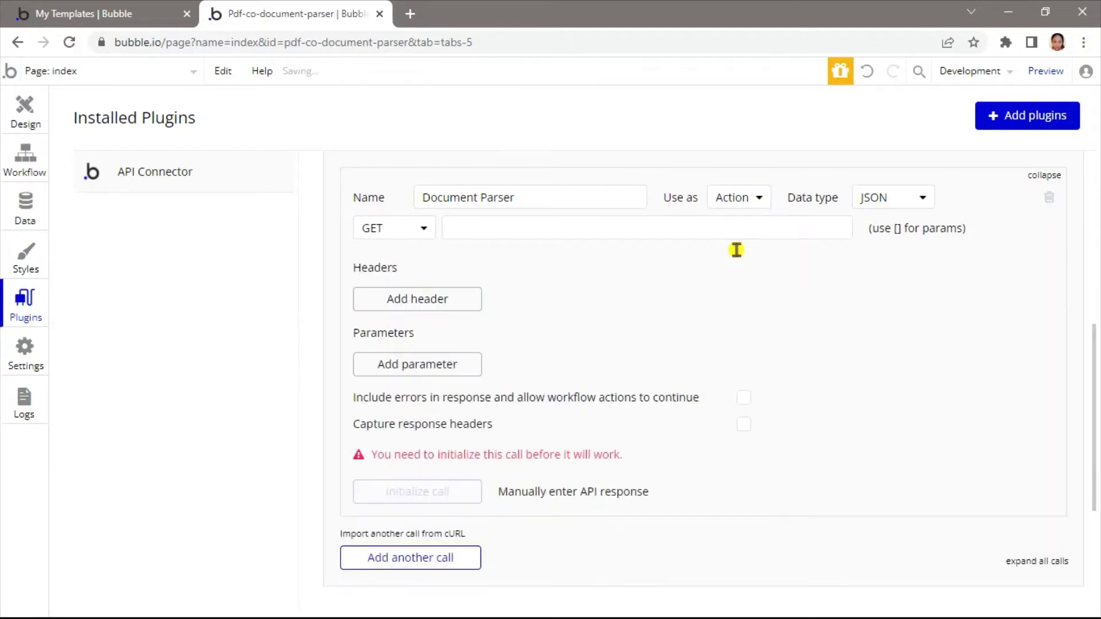
{"action": "left_click", "coordinate": [401, 228]}
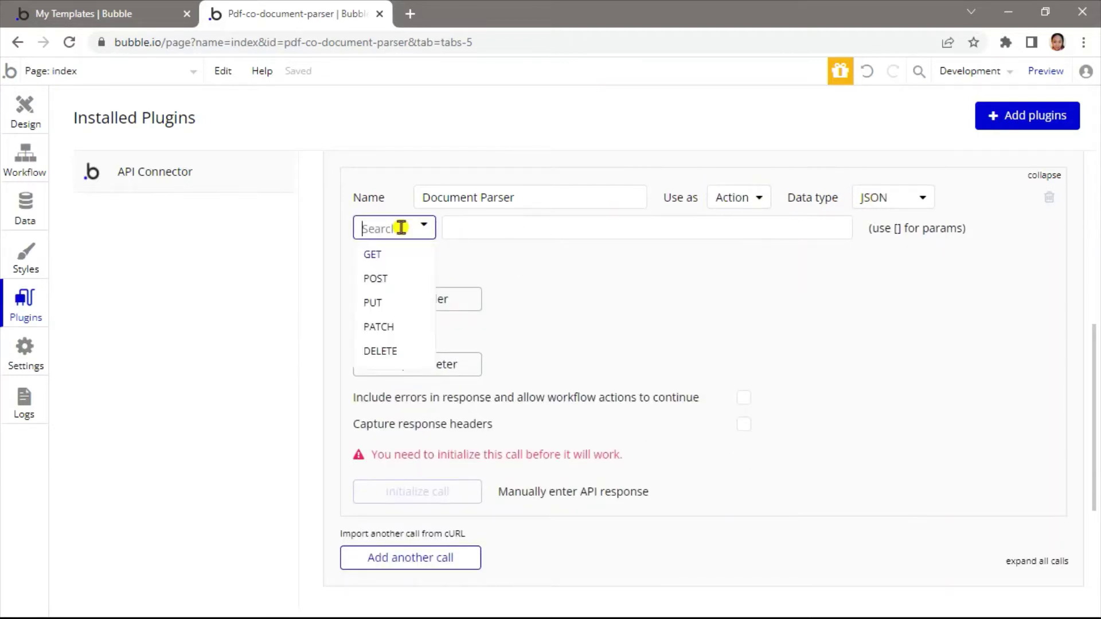
{"action": "left_click", "coordinate": [394, 277]}
{"action": "left_click", "coordinate": [550, 227]}
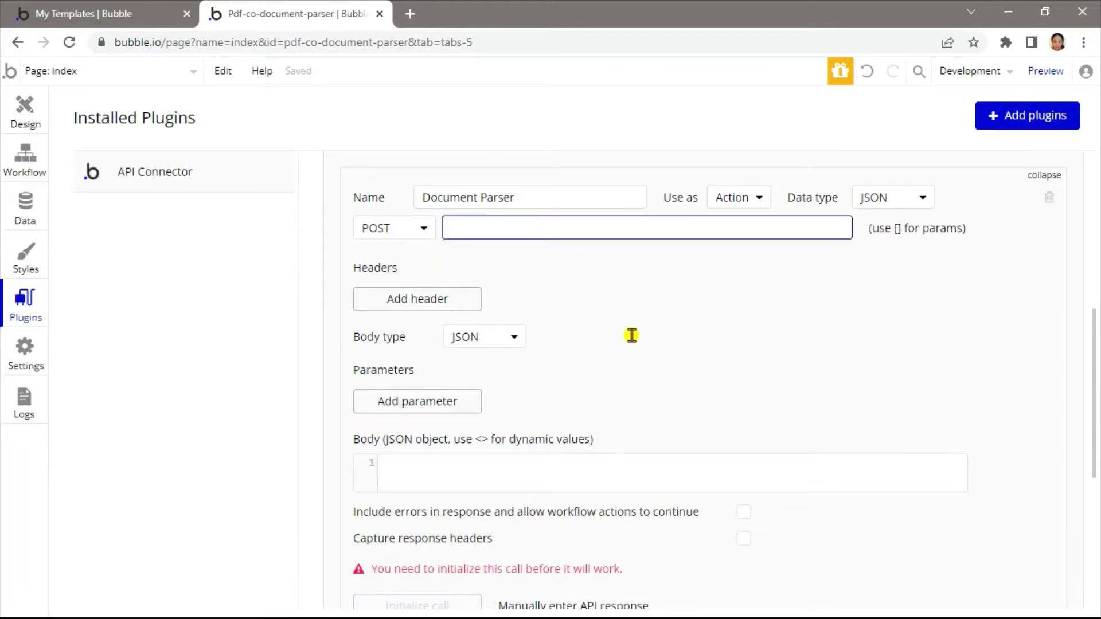
{"action": "type", "text": "https://"}
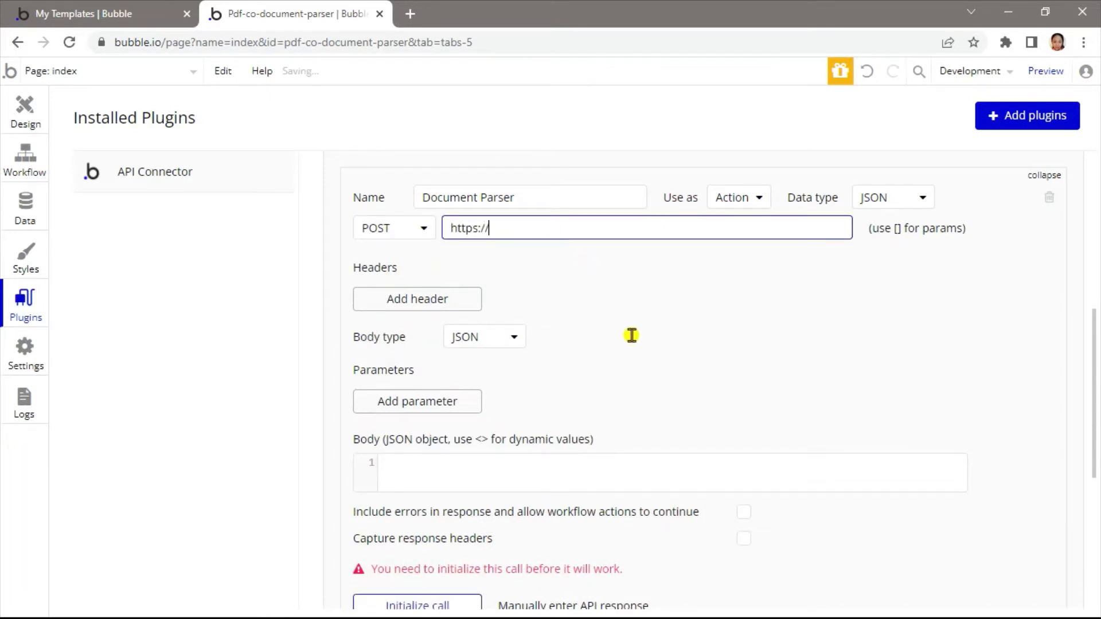
{"action": "type", "text": "api.pdf.co/v1/p"}
{"action": "type", "text": "df/co"}
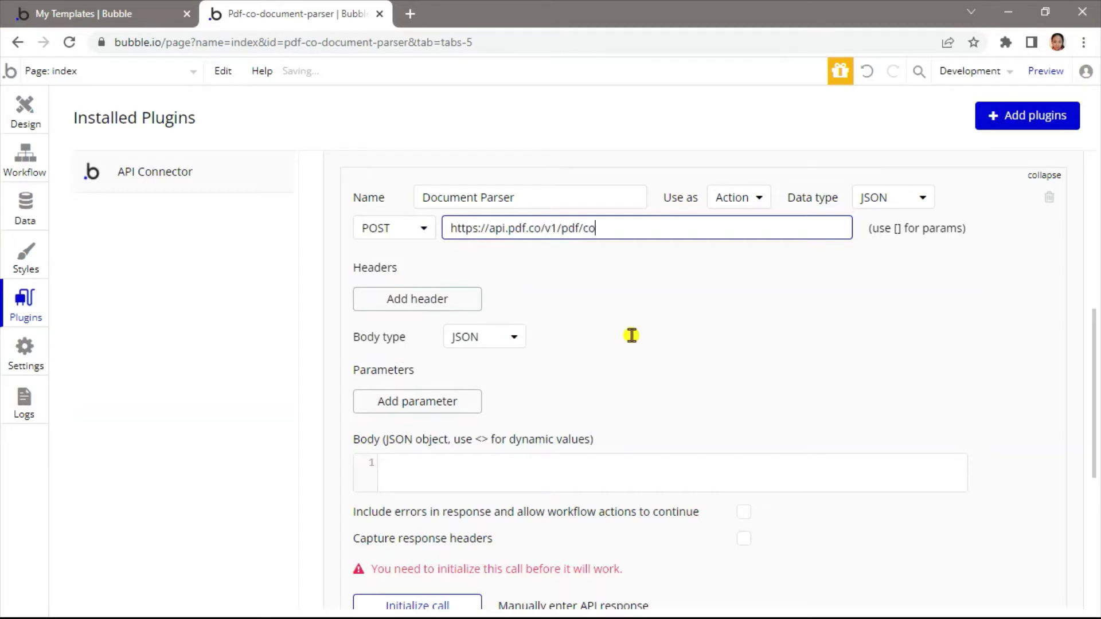
{"action": "type", "text": "documentparser"}
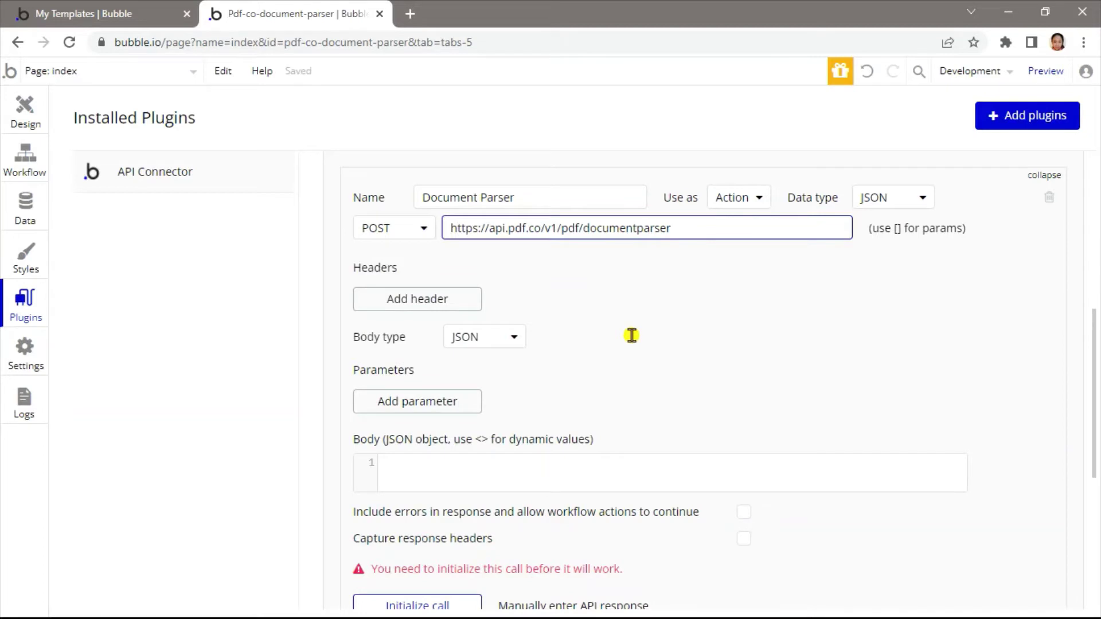
- Add headers x-api-key=YOUR_API_KEY and accept=application/json
{"action": "left_click", "coordinate": [418, 313]}
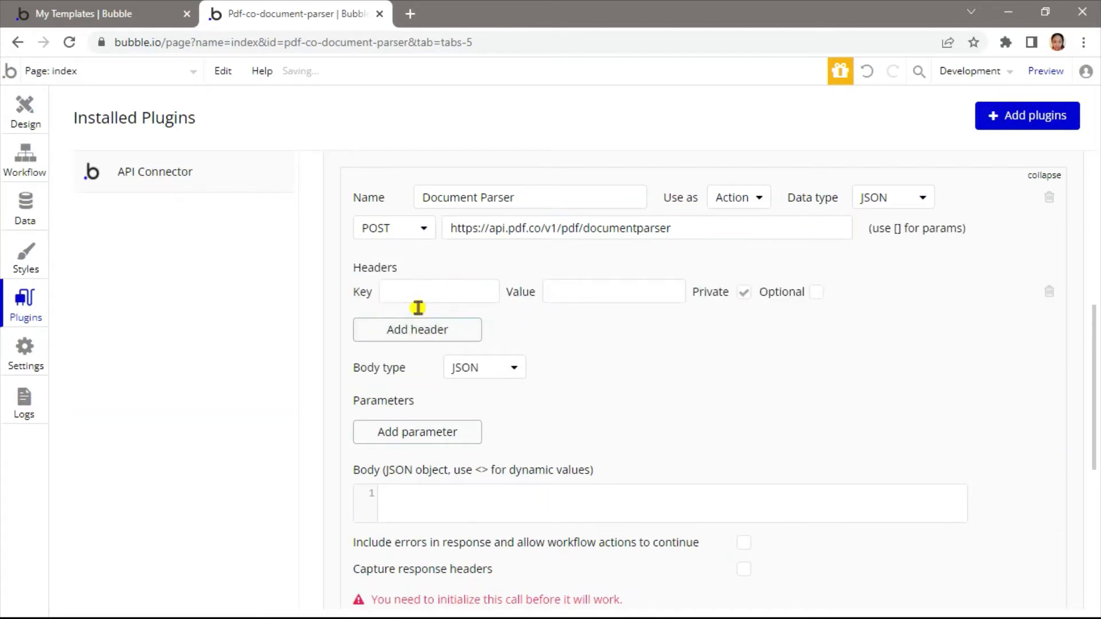
{"action": "left_click", "coordinate": [445, 289]}
{"action": "type", "text": "x"}
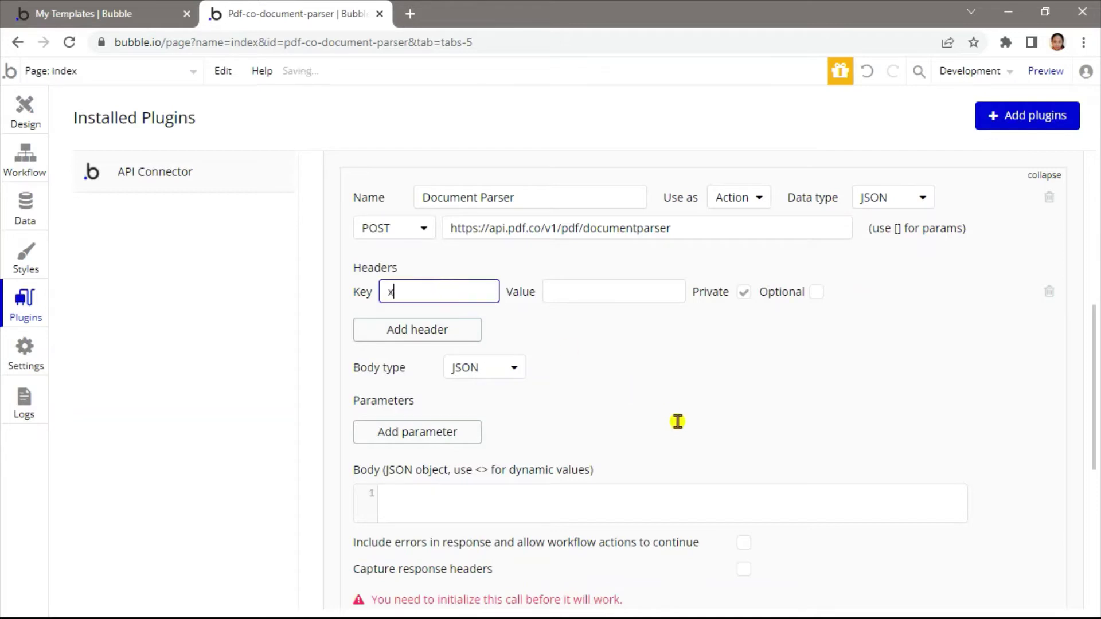
{"action": "type", "text": "-api-key"}
{"action": "left_click", "coordinate": [613, 289]}
{"action": "type", "text": "YOU"}
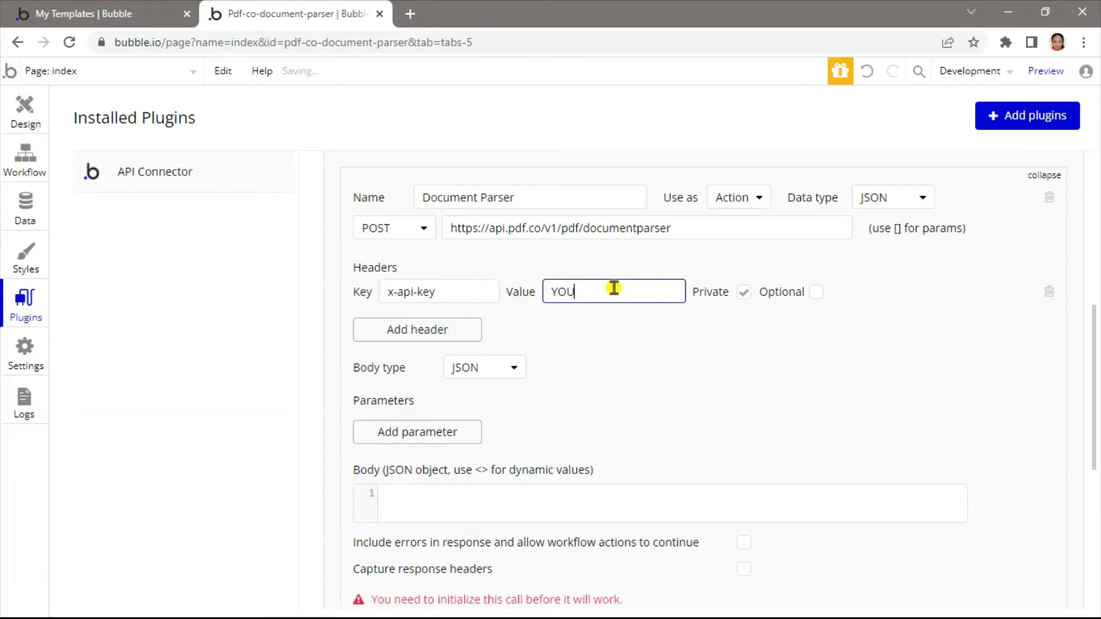
{"action": "type", "text": "R_API_KEY"}
{"action": "left_click", "coordinate": [456, 336]}
{"action": "left_click", "coordinate": [469, 323]}
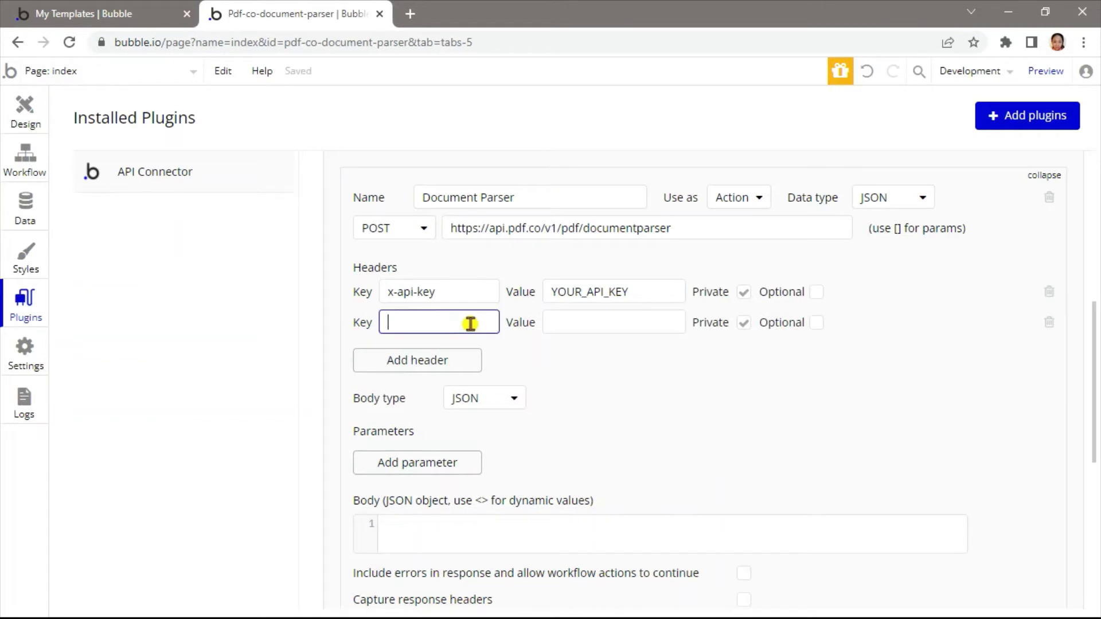
{"action": "type", "text": "accept"}
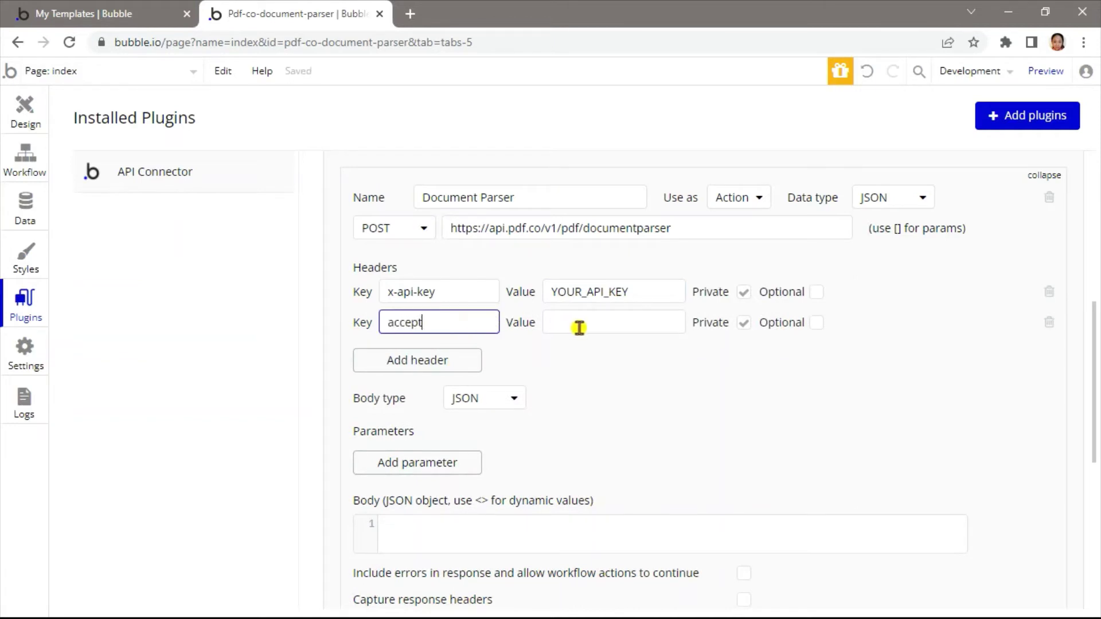
{"action": "left_click", "coordinate": [596, 315]}
{"action": "type", "text": "app"}
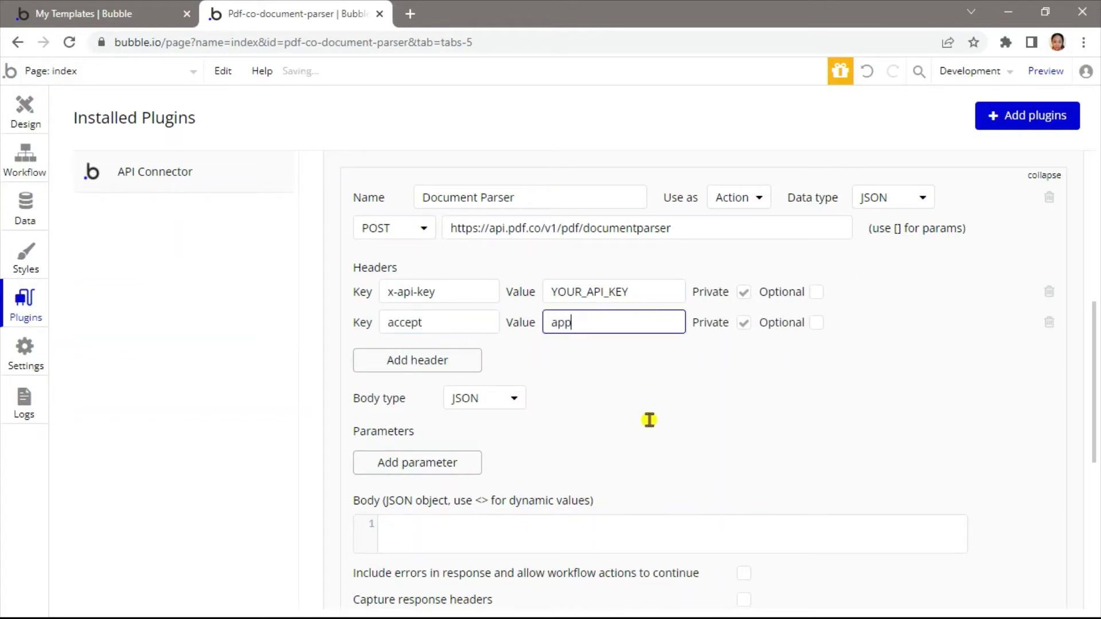
{"action": "type", "text": "lication/json"}
- Add a non-private url parameter with the sample invoice link, sent in the querystring
{"action": "left_click", "coordinate": [649, 420]}
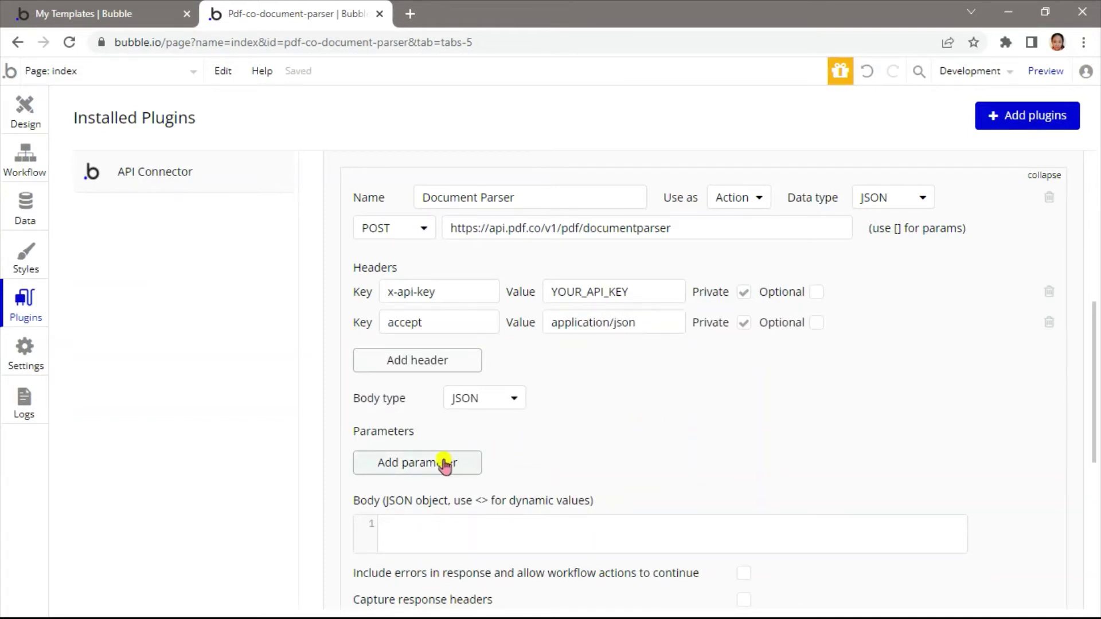
{"action": "left_click", "coordinate": [445, 464]}
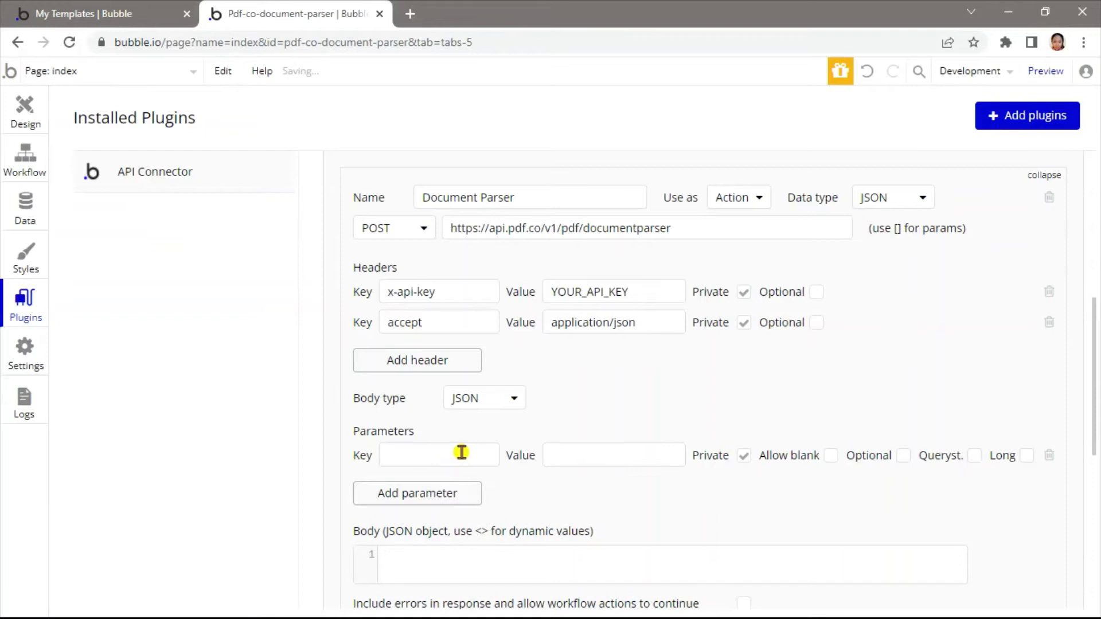
{"action": "left_click", "coordinate": [461, 454]}
{"action": "type", "text": "url"}
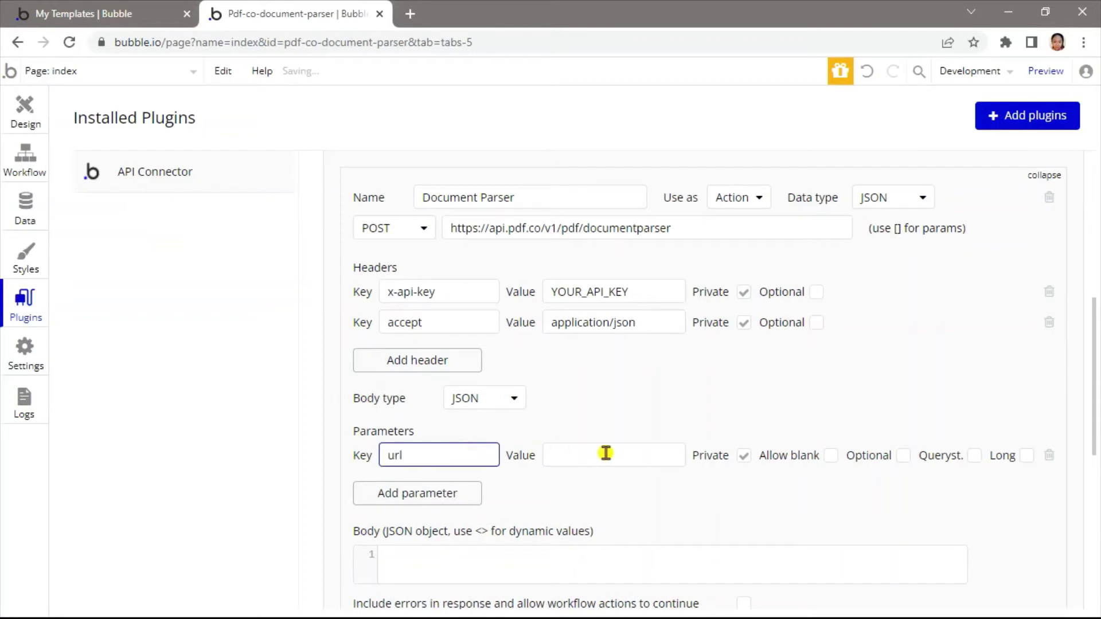
{"action": "left_click", "coordinate": [605, 454]}
{"action": "key", "text": "ctrl+v"}
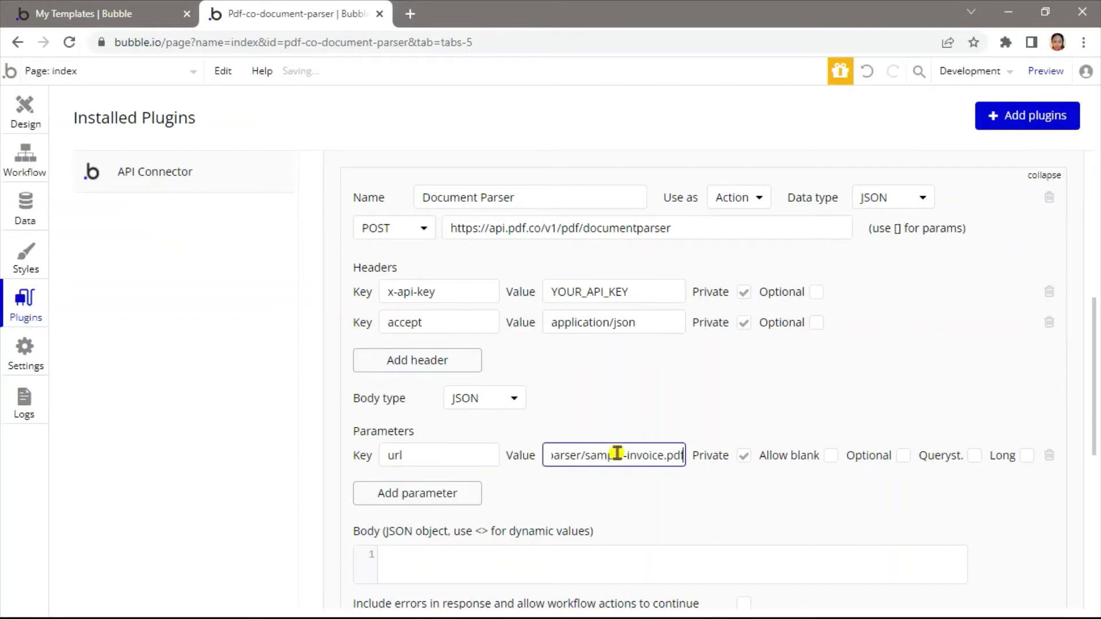
{"action": "left_click", "coordinate": [745, 456]}
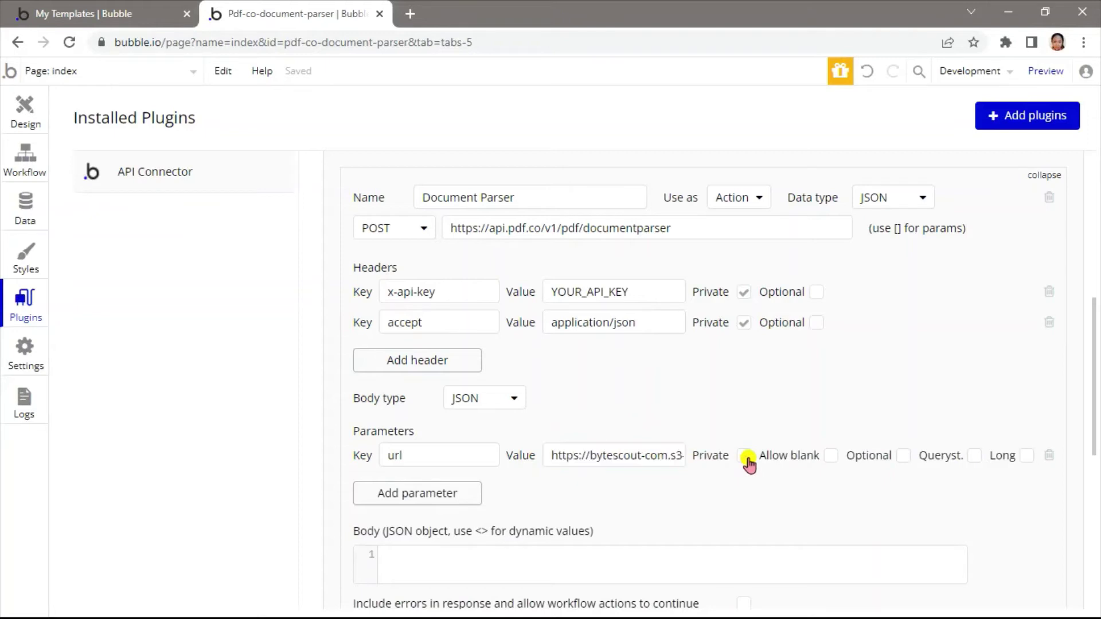
{"action": "left_click", "coordinate": [973, 462]}
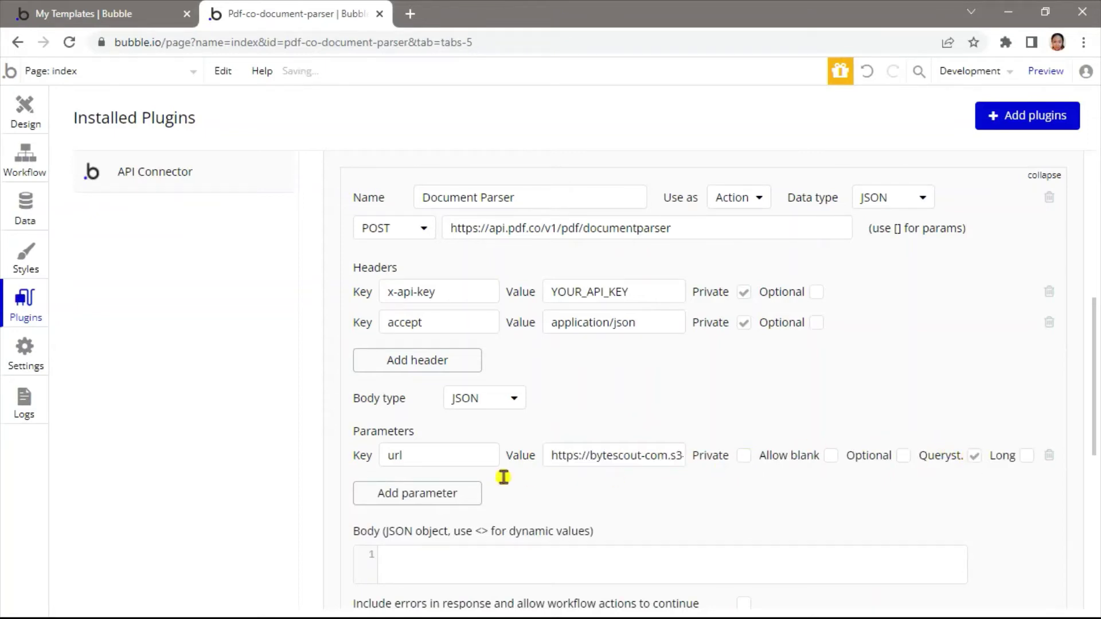
- Add a non-private templateId parameter with value 1
{"action": "left_click", "coordinate": [437, 496]}
{"action": "type", "text": "templateId"}
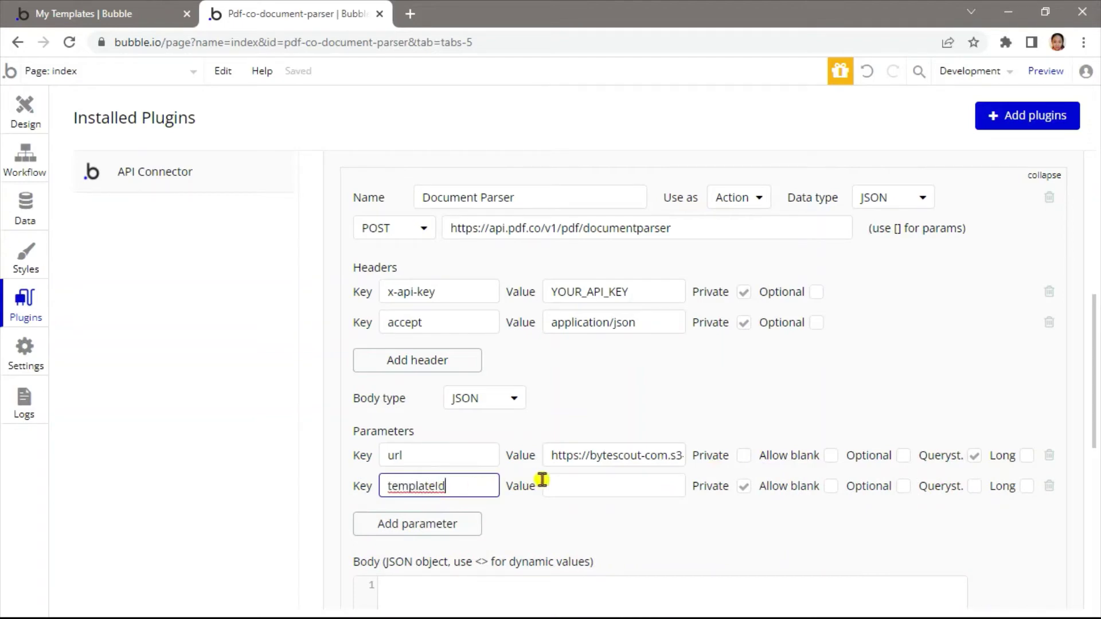
{"action": "left_click", "coordinate": [591, 485]}
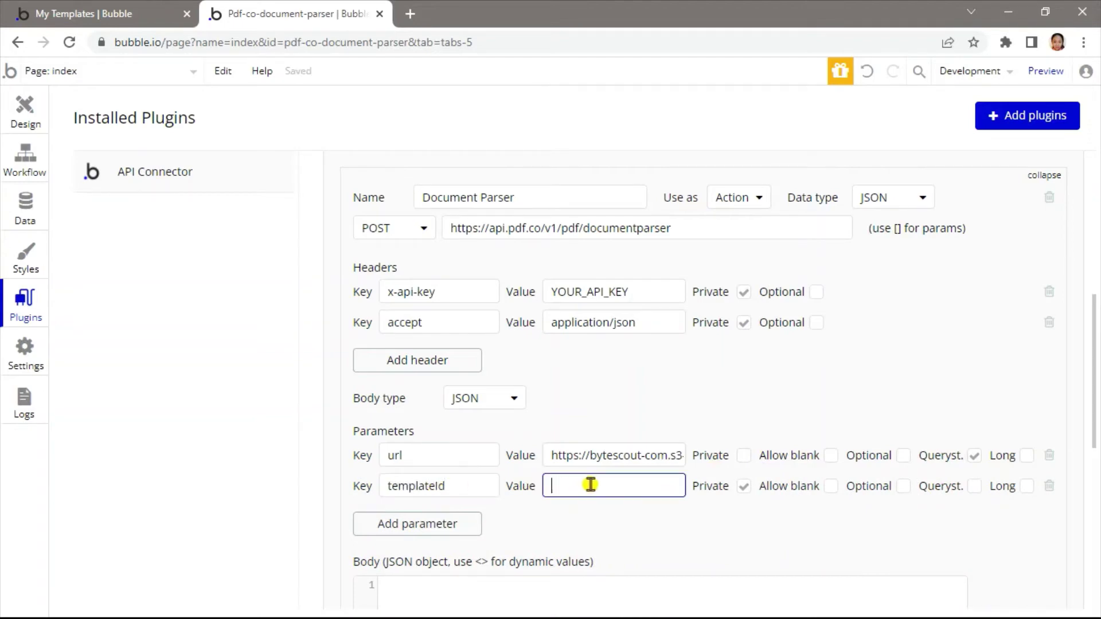
{"action": "type", "text": "1"}
{"action": "left_click", "coordinate": [744, 487]}
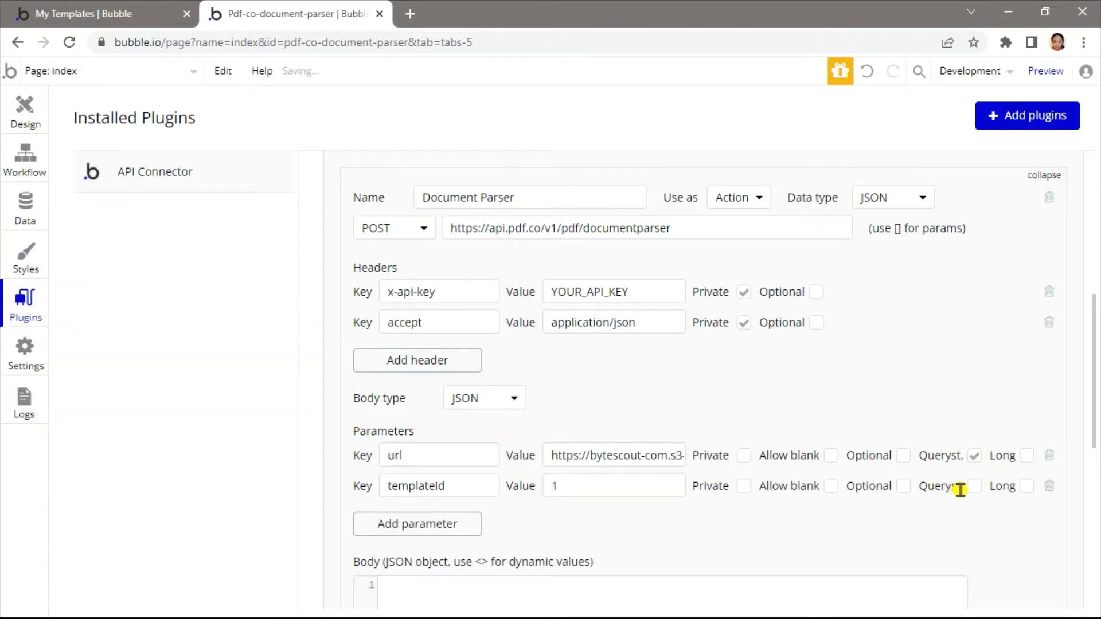
{"action": "scroll", "coordinate": [975, 494], "scroll_direction": "down", "scroll_amount": 1}
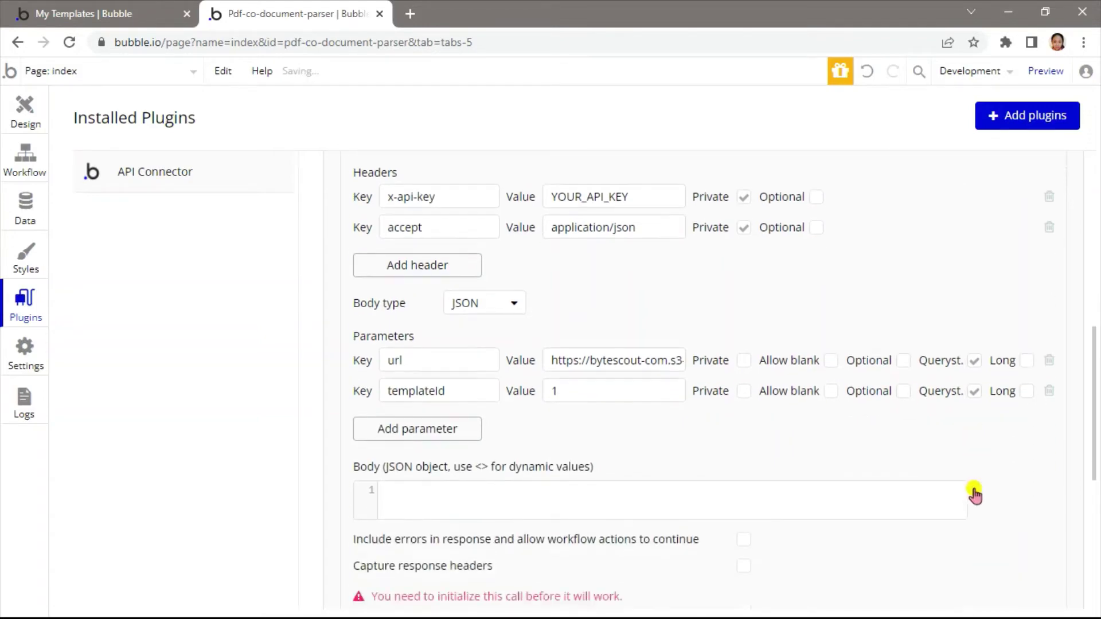
{"action": "scroll", "coordinate": [975, 491], "scroll_direction": "down", "scroll_amount": 1}
{"action": "scroll", "coordinate": [973, 488], "scroll_direction": "down", "scroll_amount": 1}
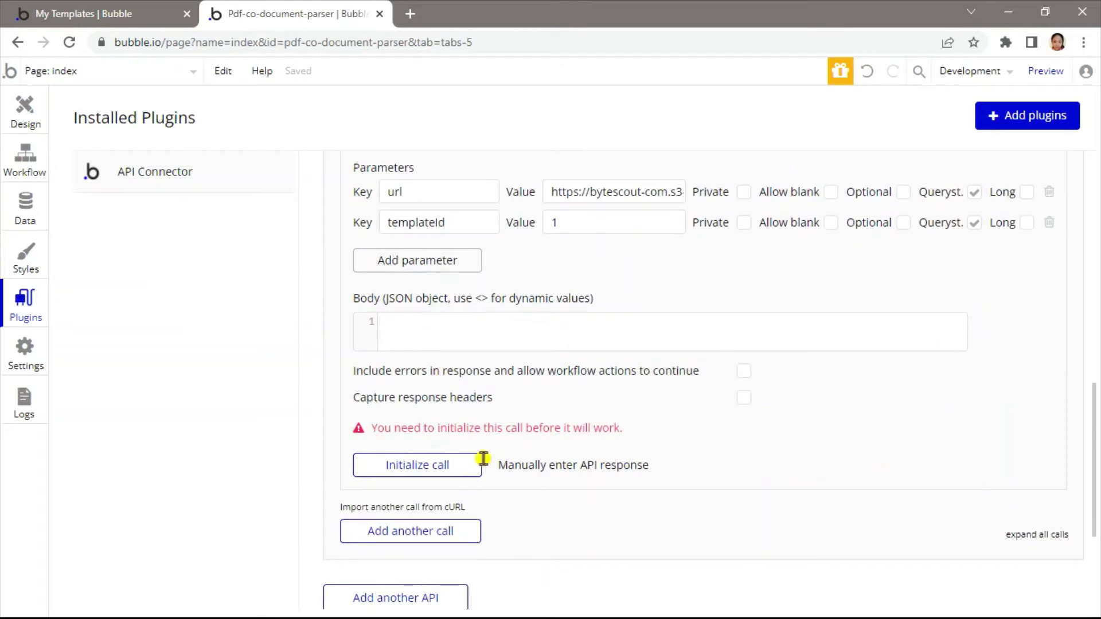
- Initialize the Document Parser call and save its returned values
{"action": "left_click", "coordinate": [444, 465]}
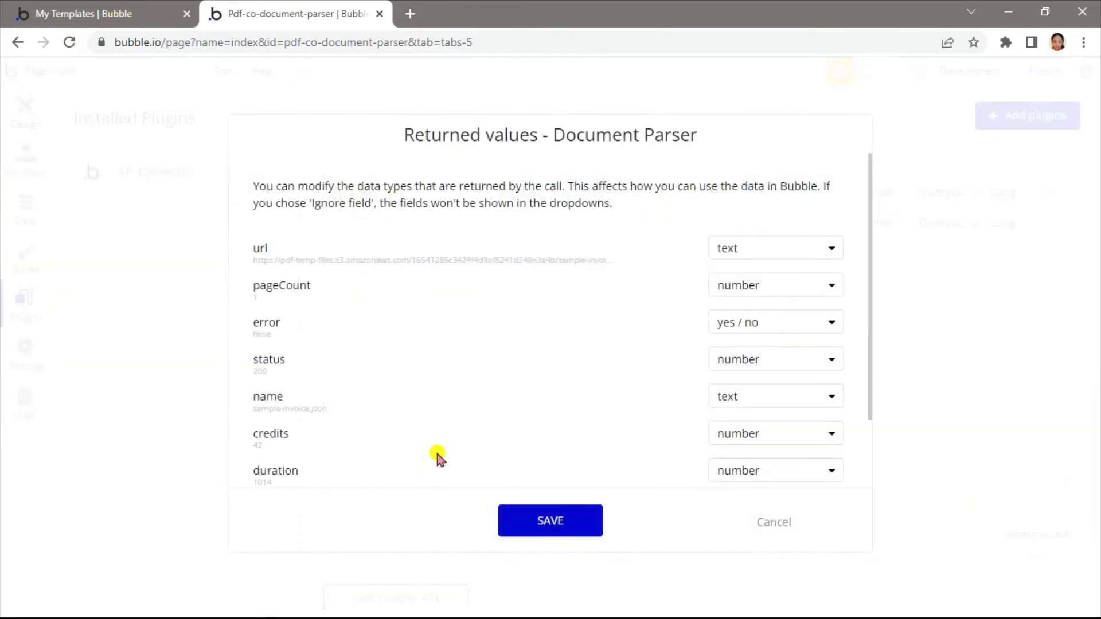
{"action": "scroll", "coordinate": [511, 419], "scroll_direction": "down", "scroll_amount": 2}
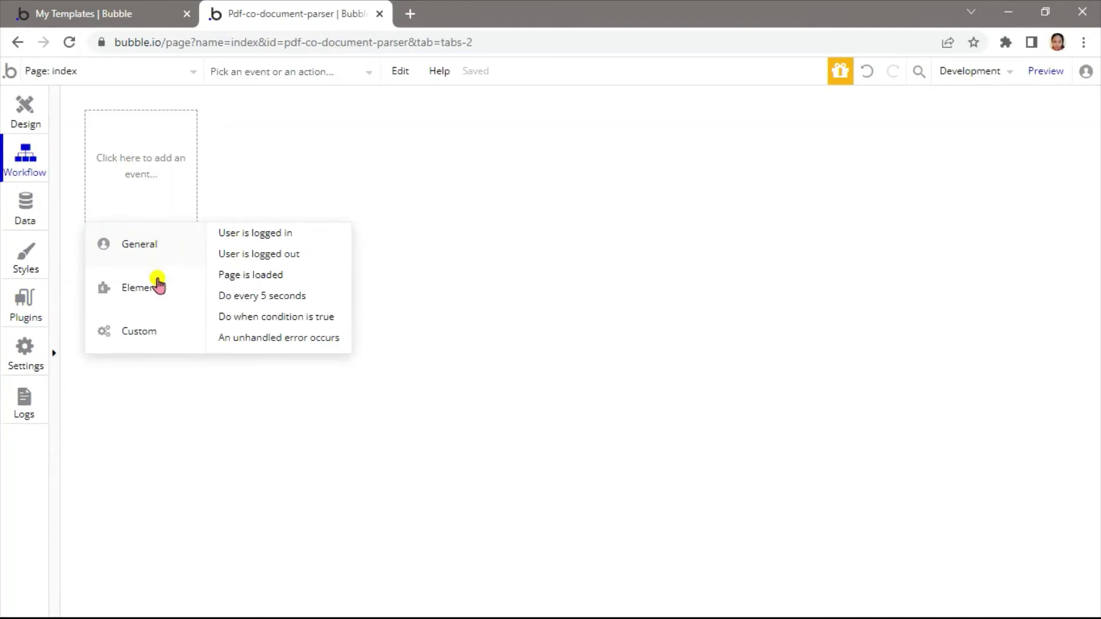
{"action": "mouse_move", "coordinate": [142, 287]}
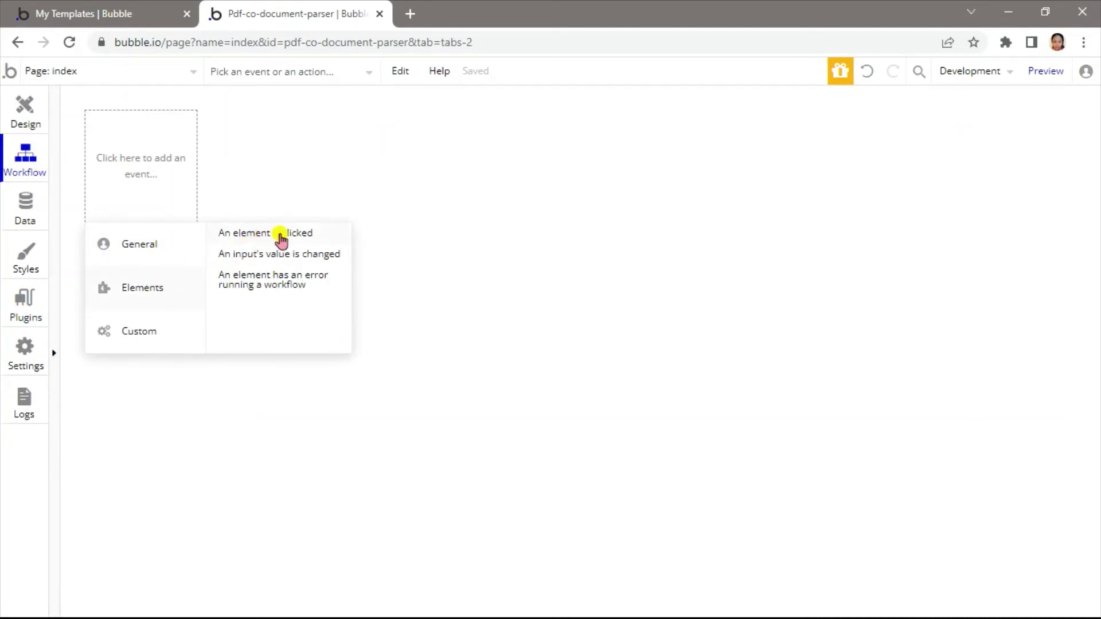
- Create a Button Parse clicked workflow with the PDF.co Document Parser action as step 1
{"action": "left_click", "coordinate": [281, 235]}
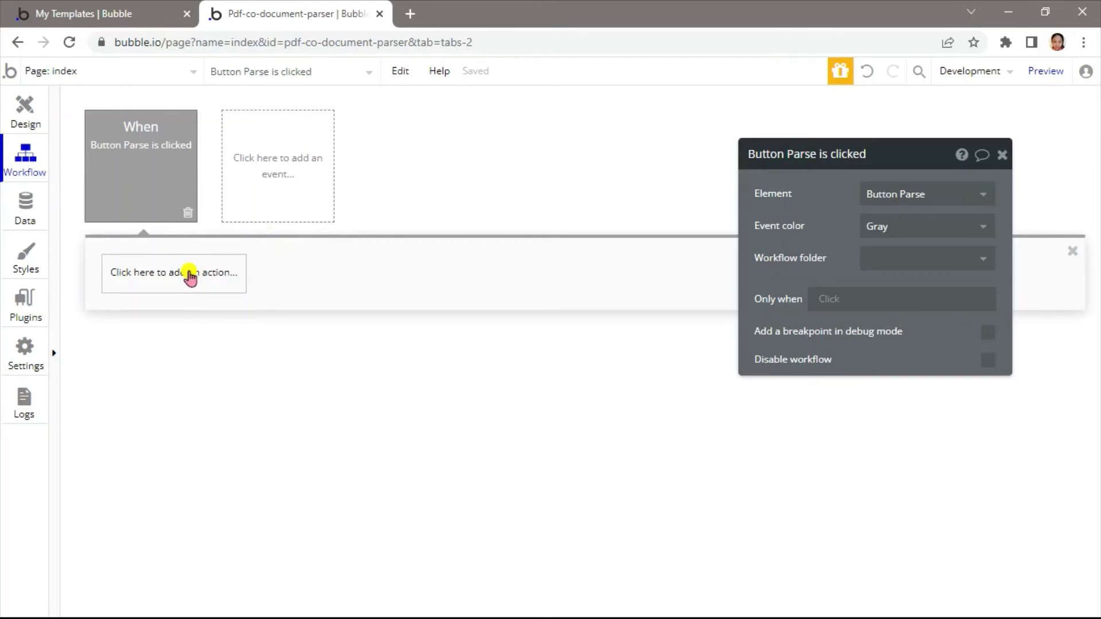
{"action": "left_click", "coordinate": [190, 277]}
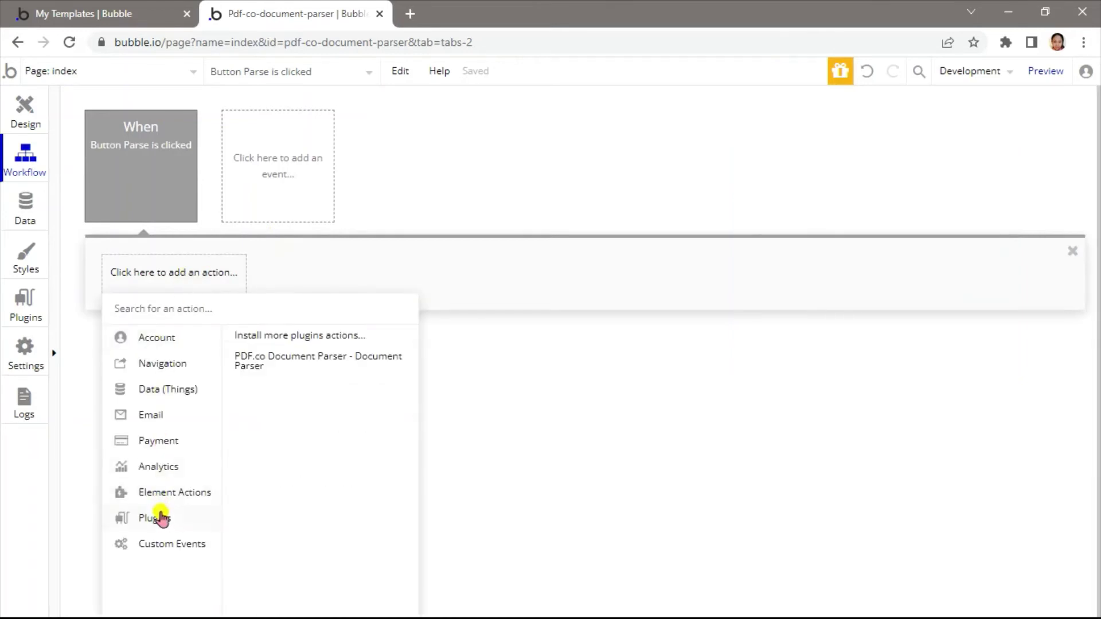
{"action": "left_click", "coordinate": [333, 361]}
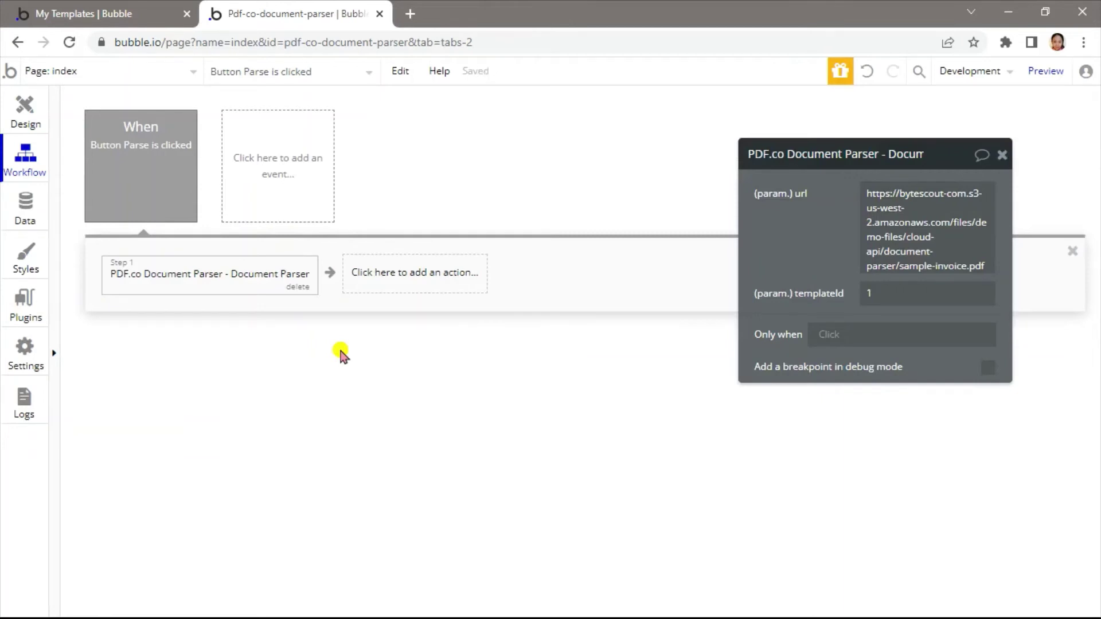
- Set the url parameter to the Input Source File's value
{"action": "left_click", "coordinate": [932, 222]}
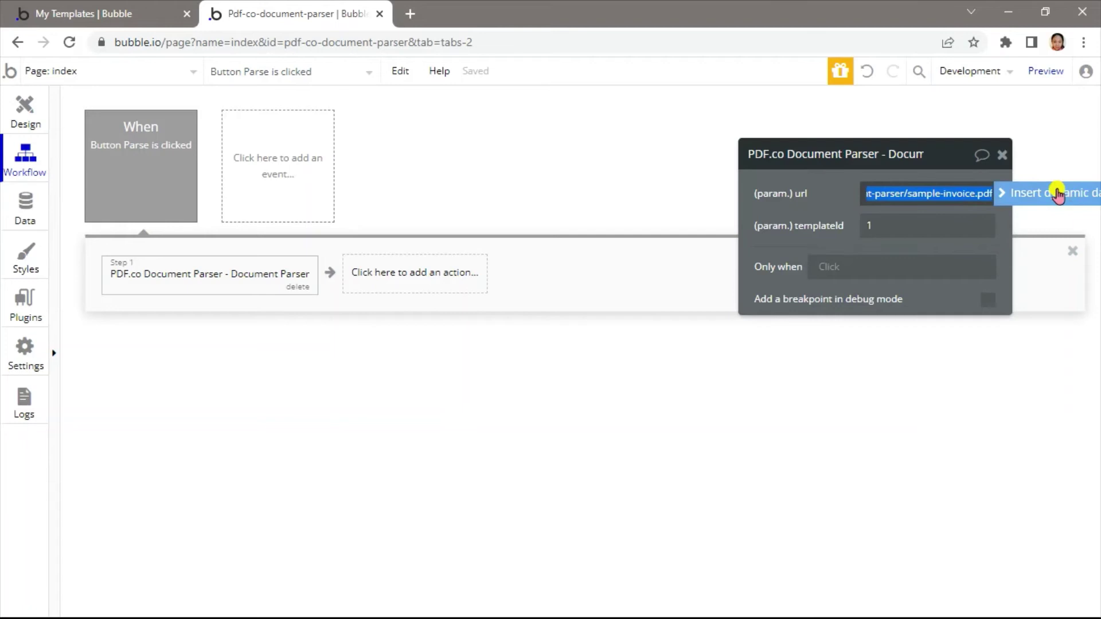
{"action": "left_click", "coordinate": [1059, 195]}
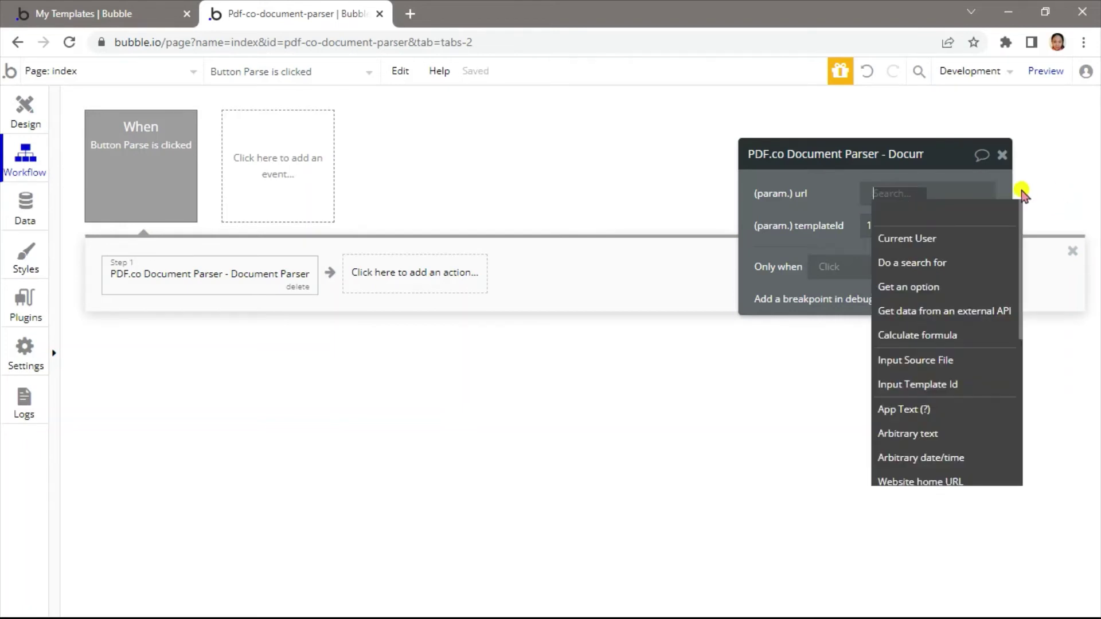
{"action": "left_click", "coordinate": [939, 362]}
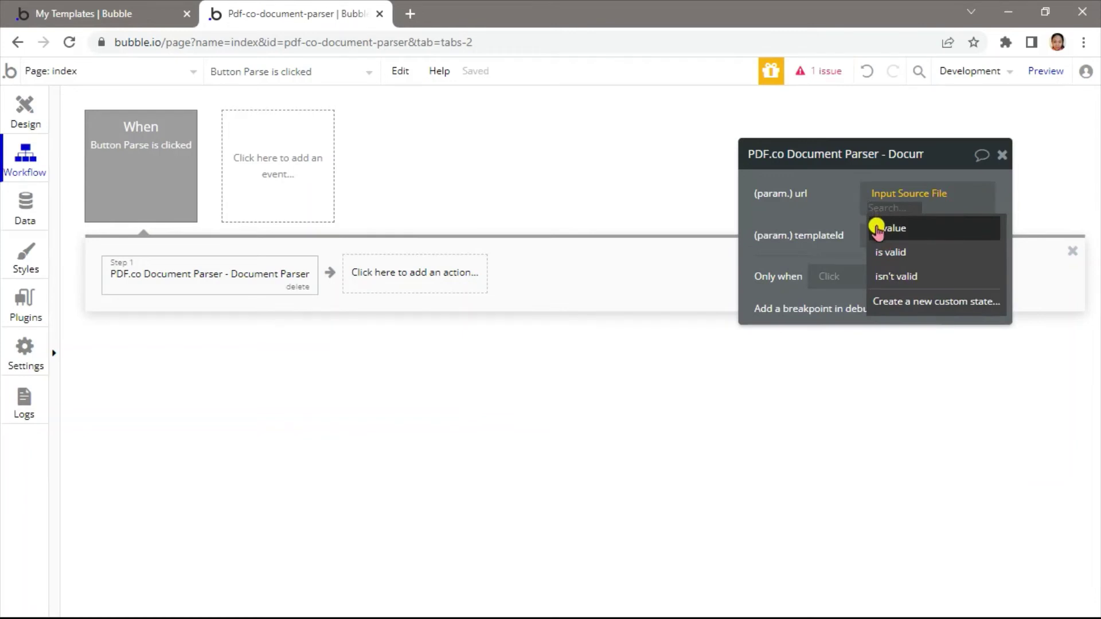
{"action": "left_click", "coordinate": [877, 226]}
- Set the templateId parameter to the Input Template Id's value
{"action": "left_click", "coordinate": [901, 234]}
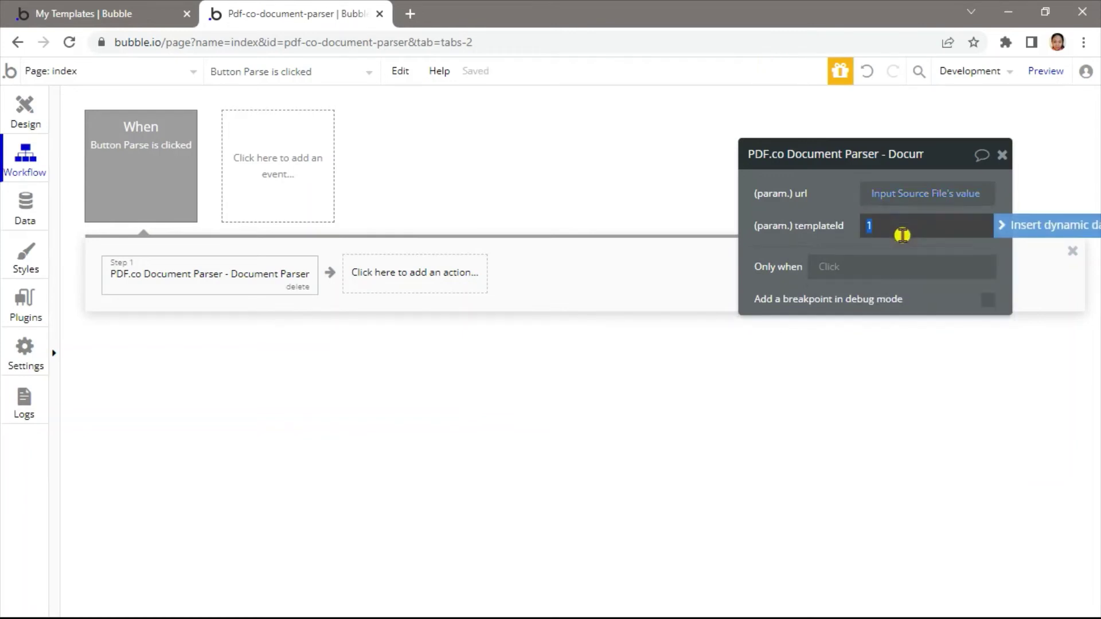
{"action": "left_click", "coordinate": [1033, 228]}
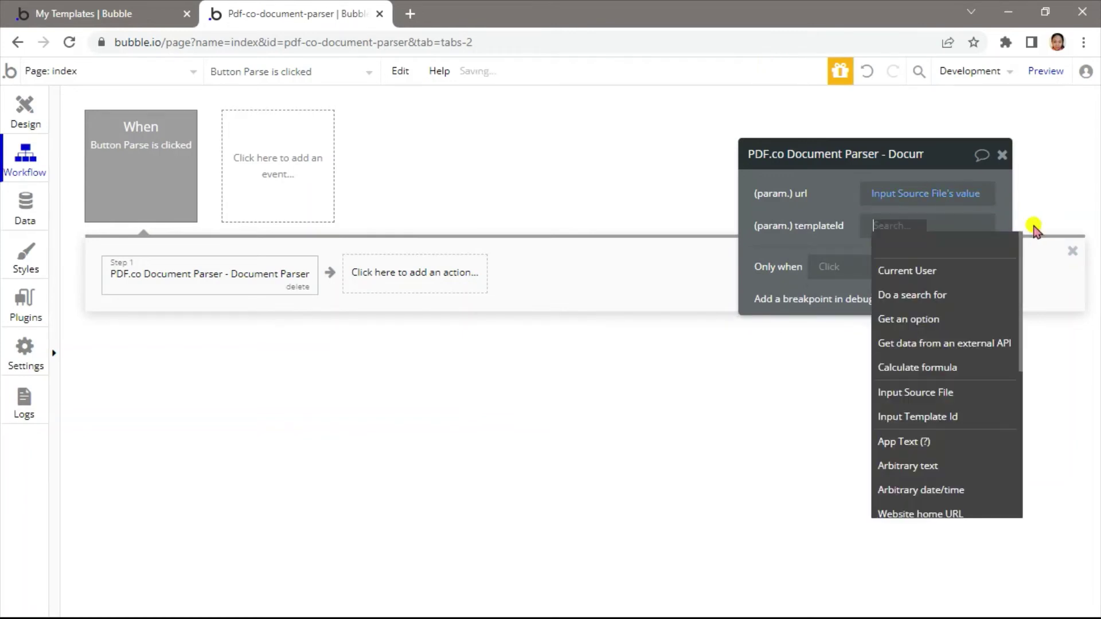
{"action": "left_click", "coordinate": [932, 417]}
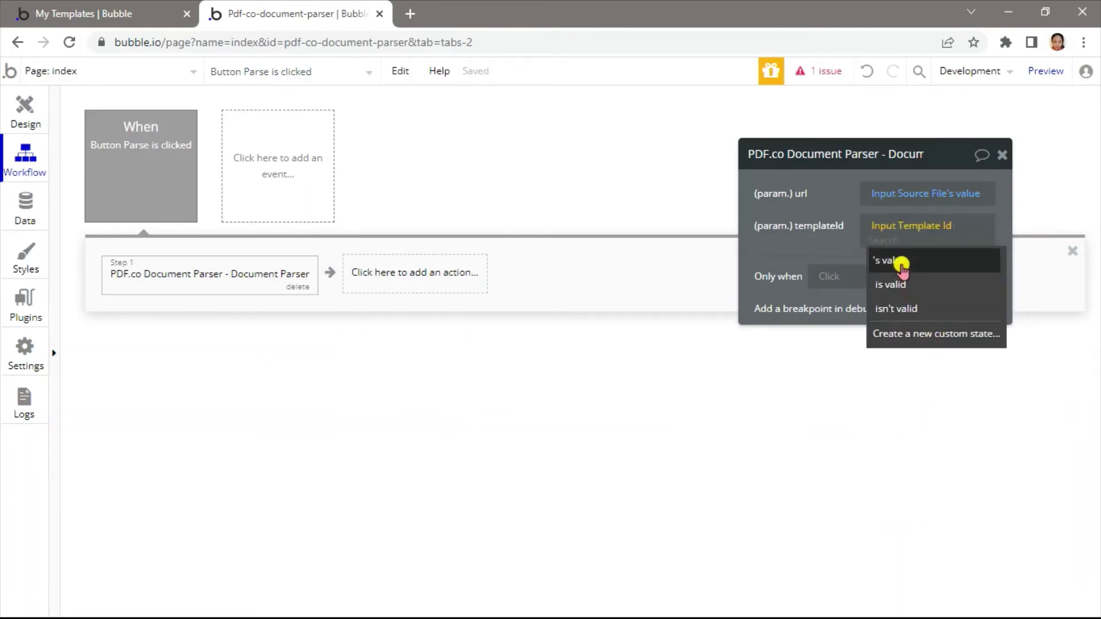
{"action": "left_click", "coordinate": [900, 263]}
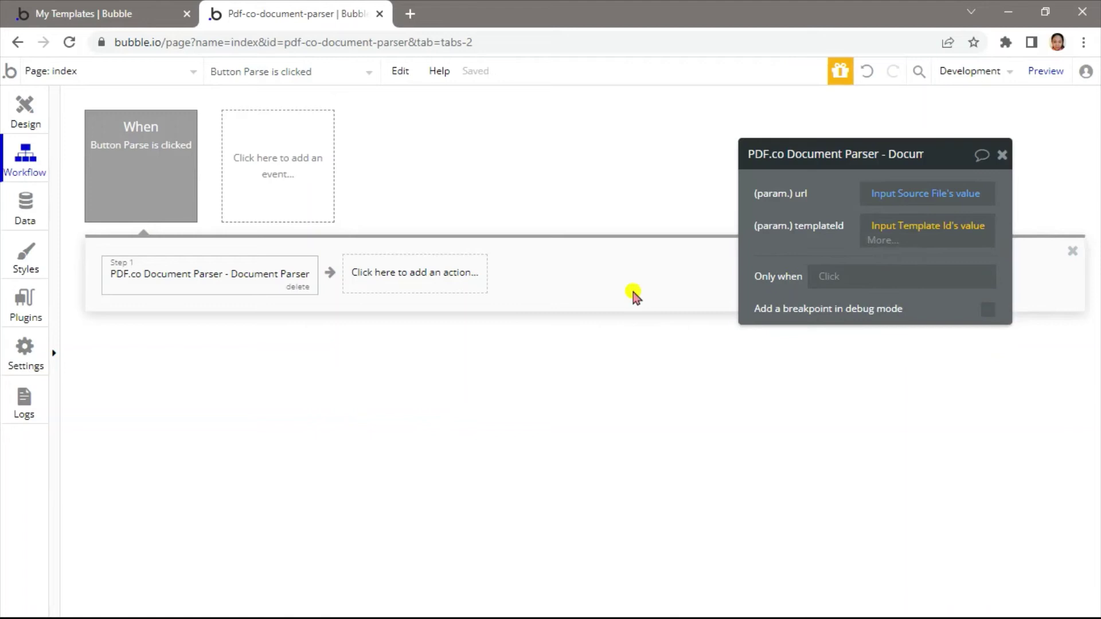
- Add step 2 'Open an external website' with destination Result of step 1's url
{"action": "left_click", "coordinate": [457, 281]}
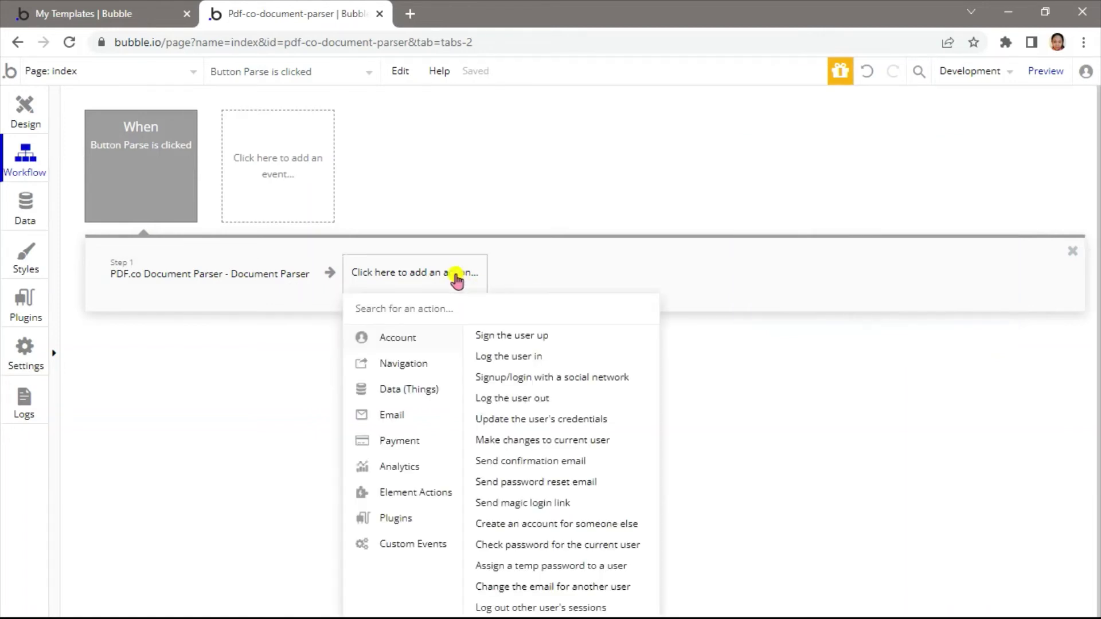
{"action": "type", "text": "open"}
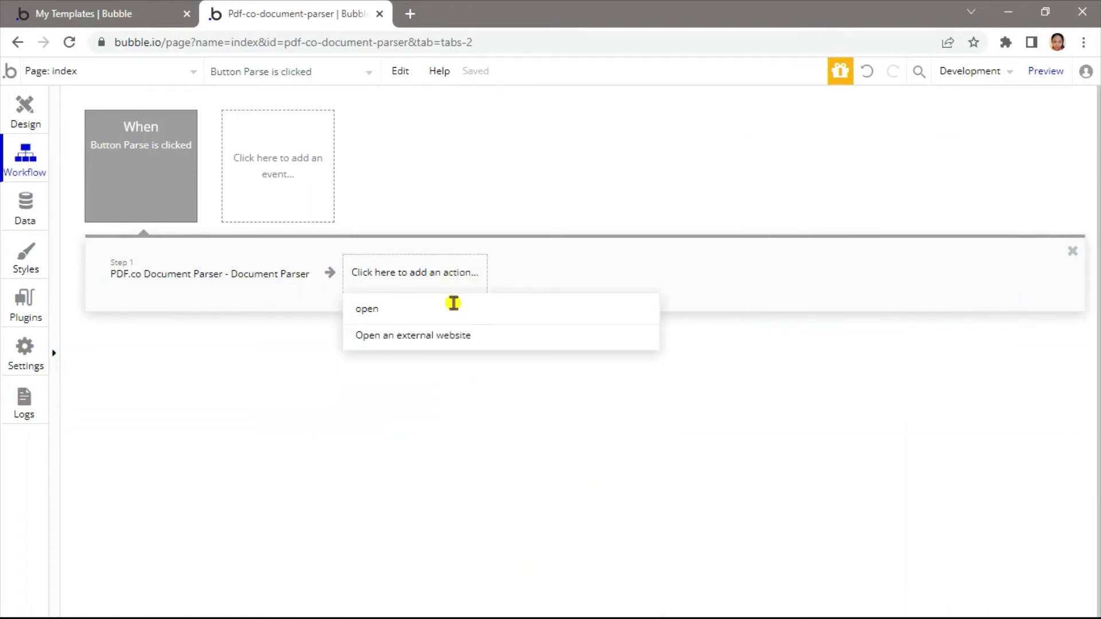
{"action": "left_click", "coordinate": [450, 339]}
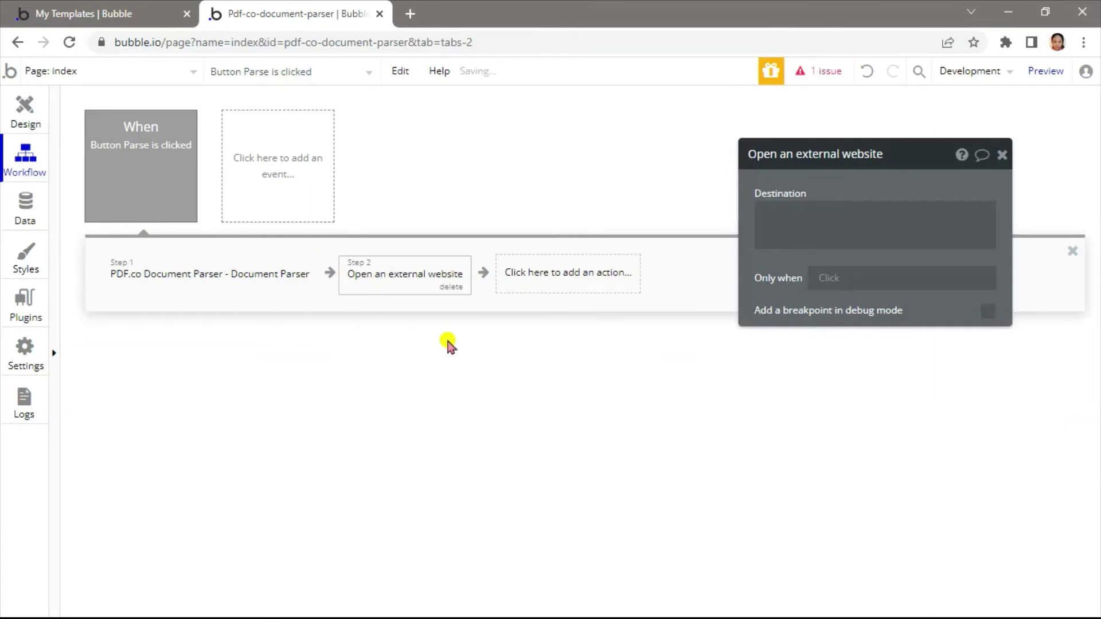
{"action": "left_click", "coordinate": [803, 230]}
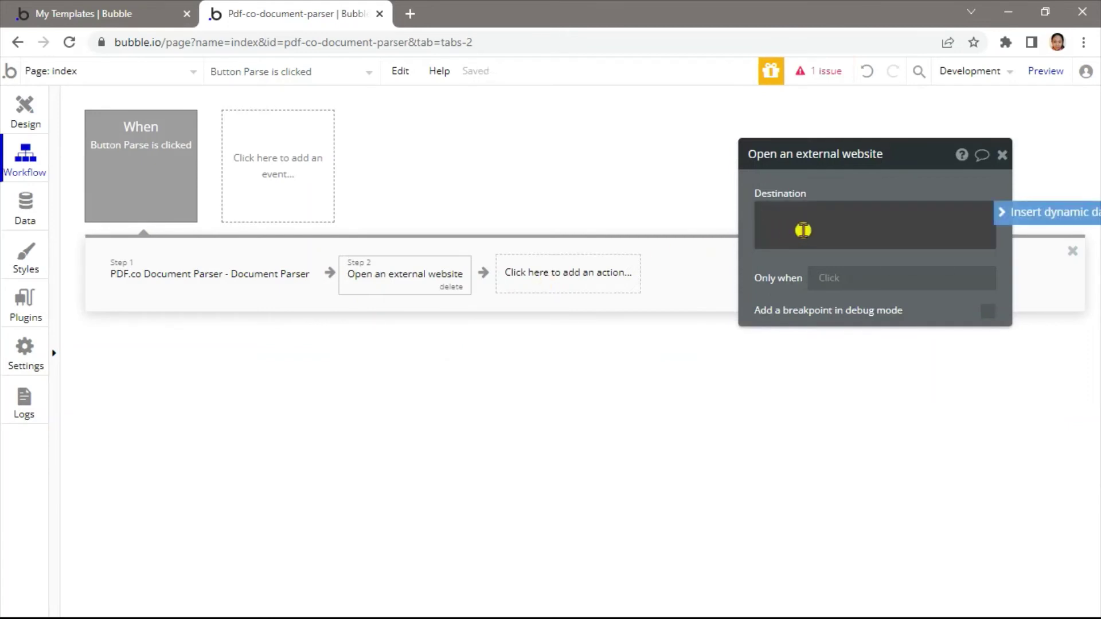
{"action": "left_click", "coordinate": [1055, 213]}
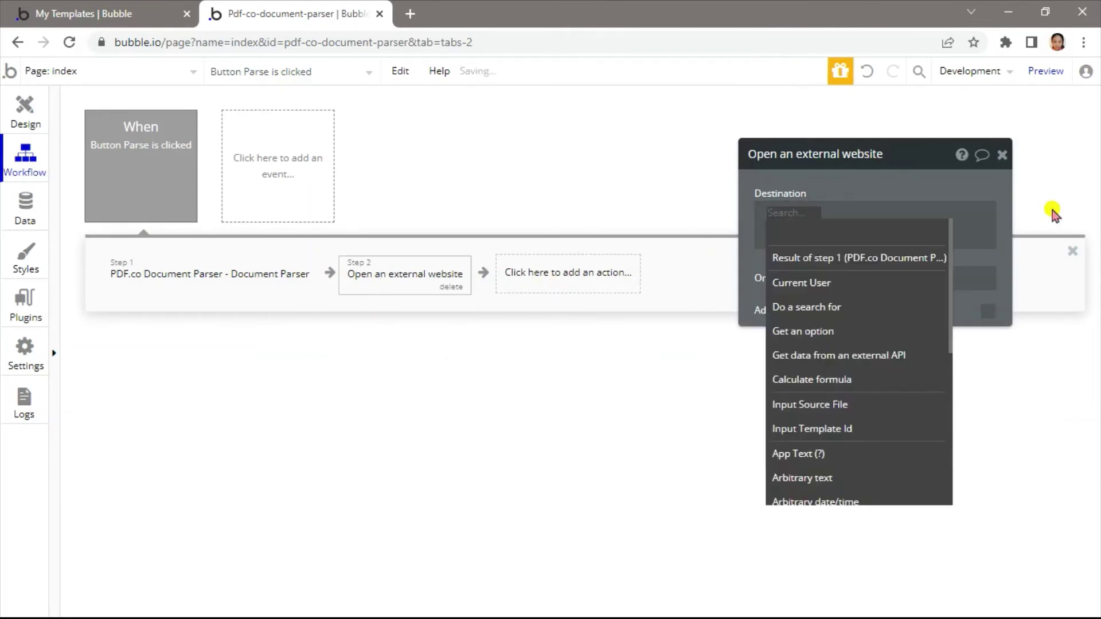
{"action": "left_click", "coordinate": [880, 258]}
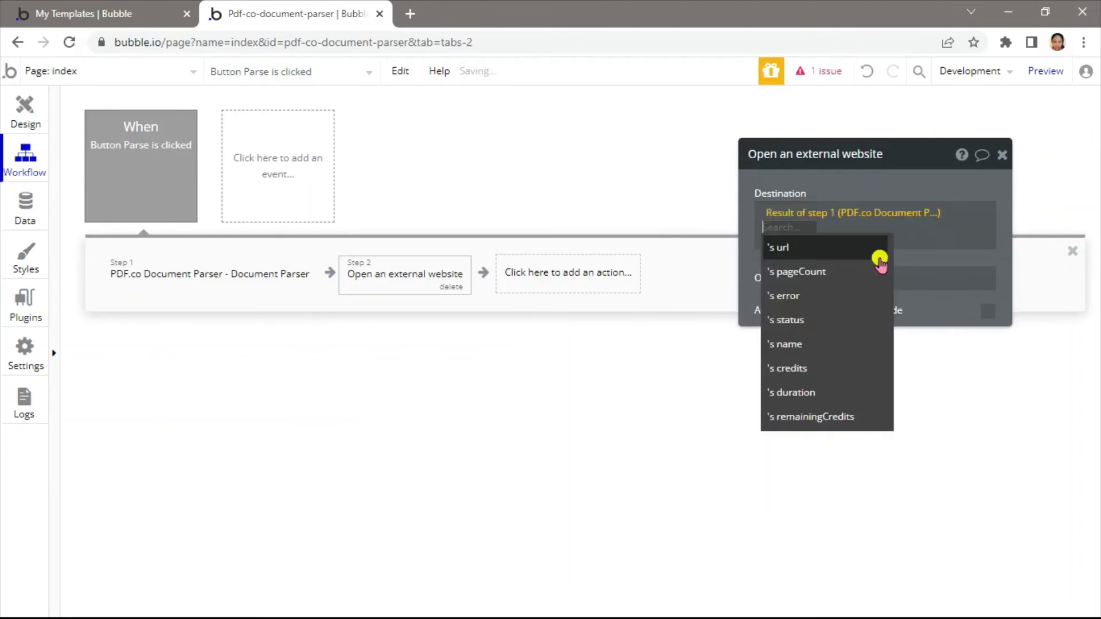
{"action": "left_click", "coordinate": [845, 249]}
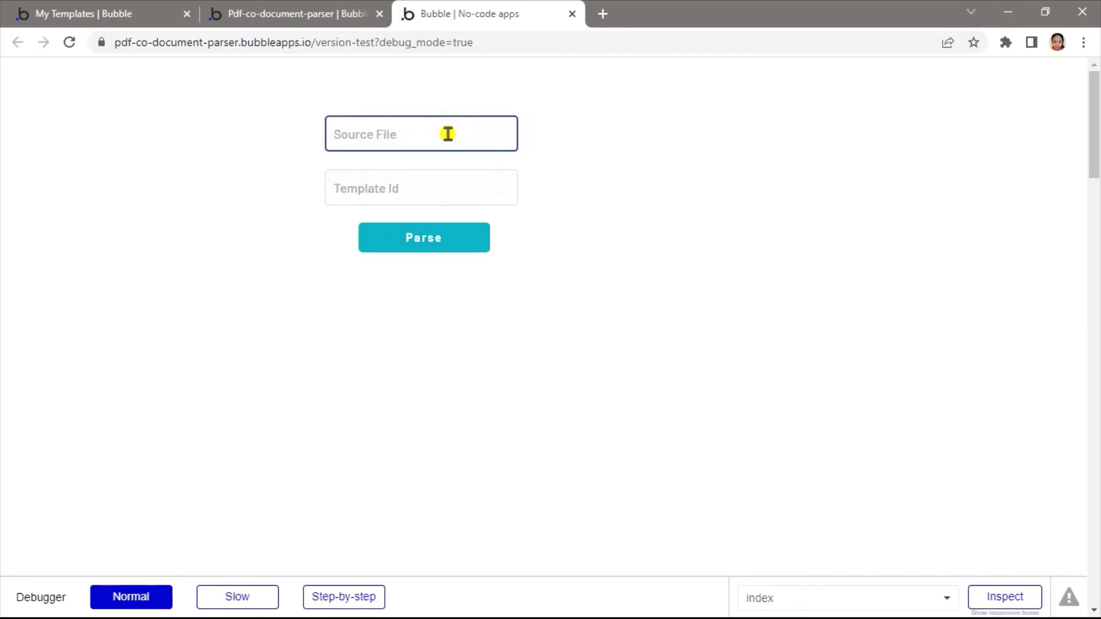
- In preview, enter the sample invoice link and template 1, then Parse to open the JSON output
{"action": "key", "text": "ctrl+v"}
{"action": "left_click", "coordinate": [452, 178]}
{"action": "type", "text": "1"}
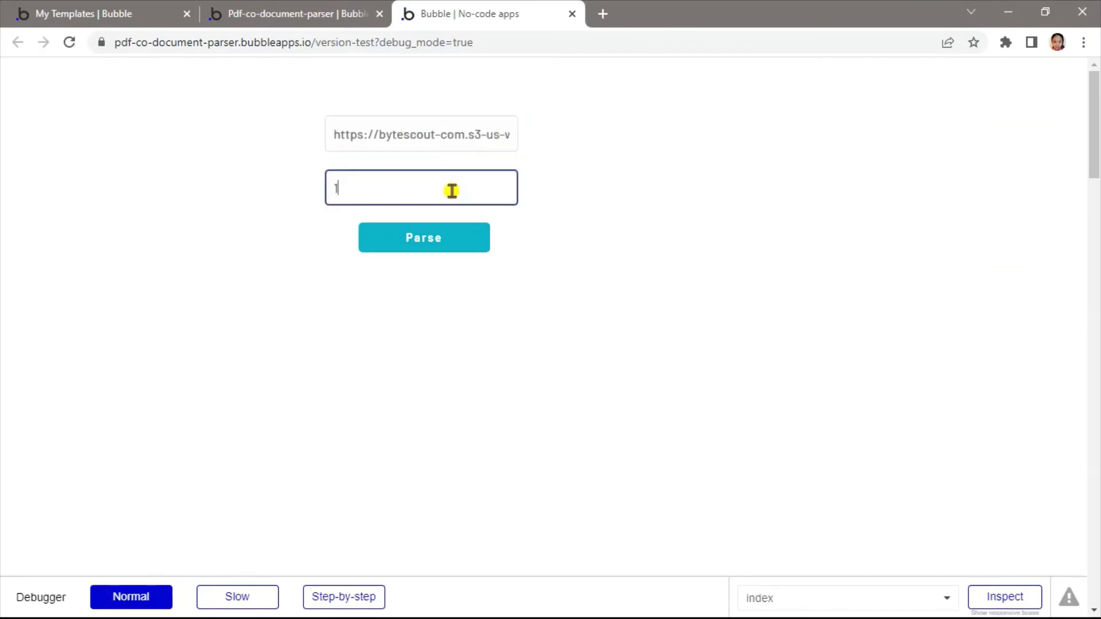
{"action": "left_click", "coordinate": [442, 244]}
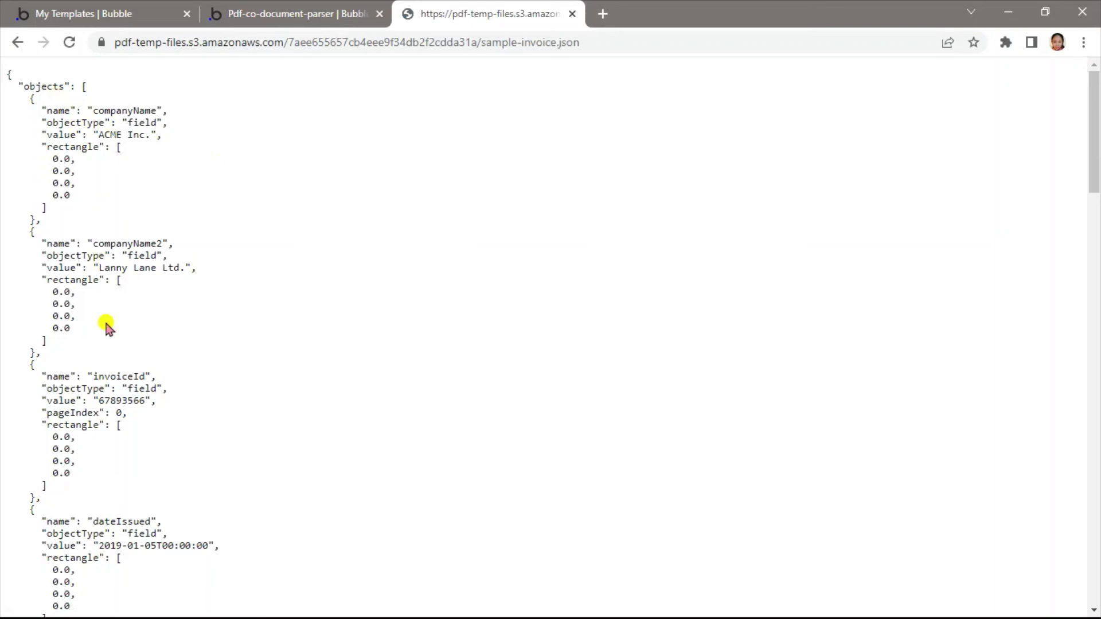
{"action": "scroll", "coordinate": [108, 327], "scroll_direction": "down", "scroll_amount": 2}
{"action": "scroll", "coordinate": [108, 327], "scroll_direction": "down", "scroll_amount": 3}
{"action": "scroll", "coordinate": [108, 327], "scroll_direction": "down", "scroll_amount": 2}
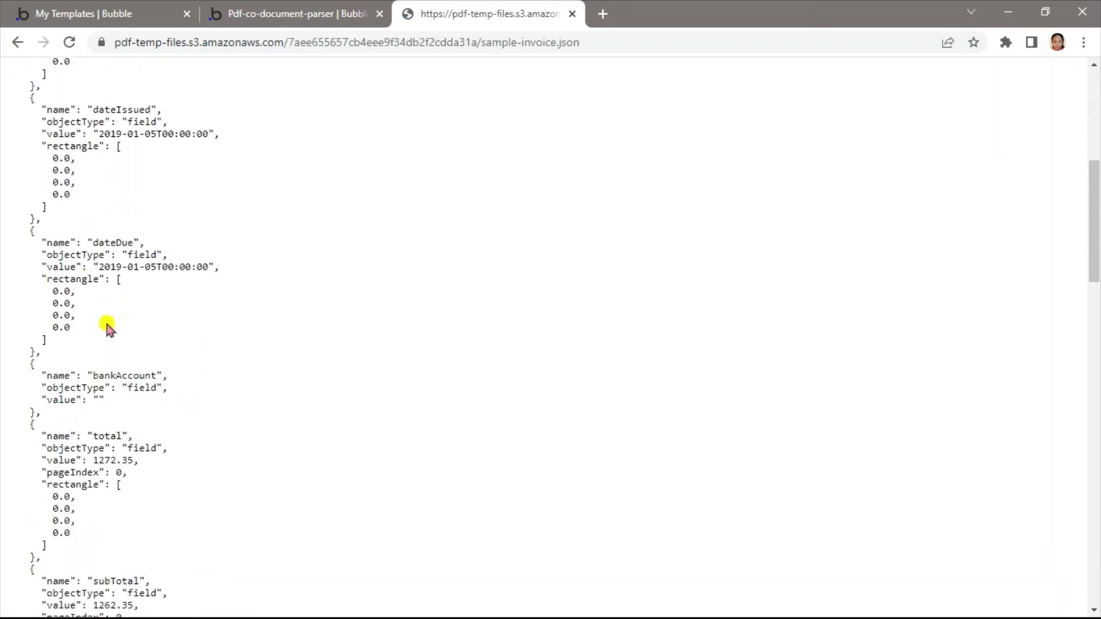
{"action": "scroll", "coordinate": [108, 327], "scroll_direction": "down", "scroll_amount": 1}
{"action": "scroll", "coordinate": [107, 327], "scroll_direction": "down", "scroll_amount": 4}
{"action": "scroll", "coordinate": [108, 327], "scroll_direction": "down", "scroll_amount": 3}
{"action": "scroll", "coordinate": [108, 328], "scroll_direction": "down", "scroll_amount": 6}
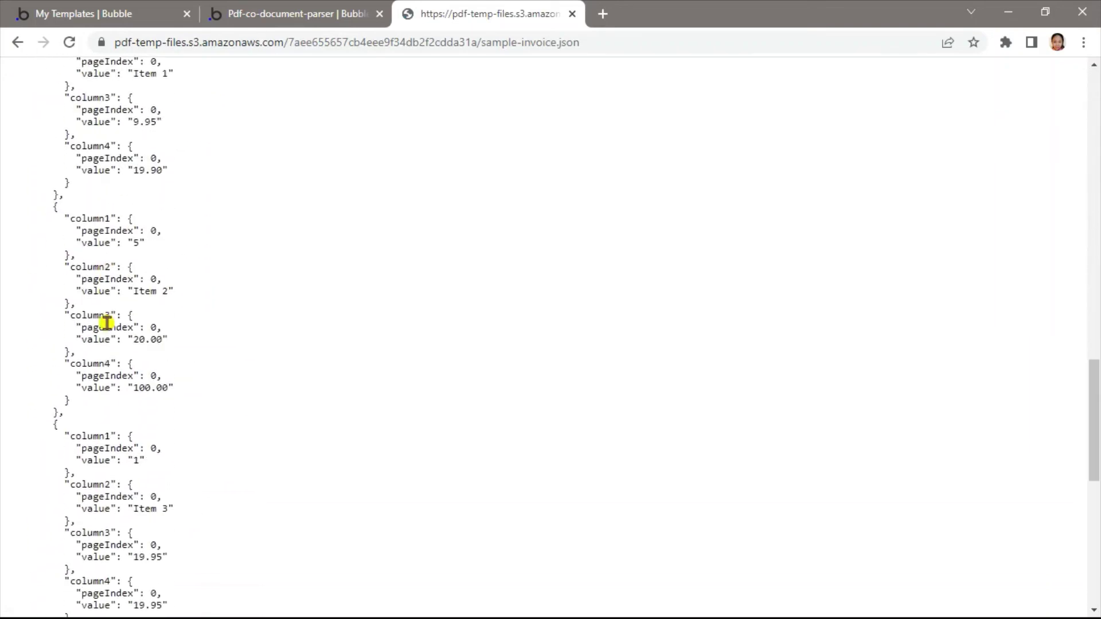
{"action": "scroll", "coordinate": [107, 325], "scroll_direction": "down", "scroll_amount": 2}
{"action": "scroll", "coordinate": [105, 323], "scroll_direction": "down", "scroll_amount": 4}
{"action": "scroll", "coordinate": [106, 324], "scroll_direction": "down", "scroll_amount": 3}
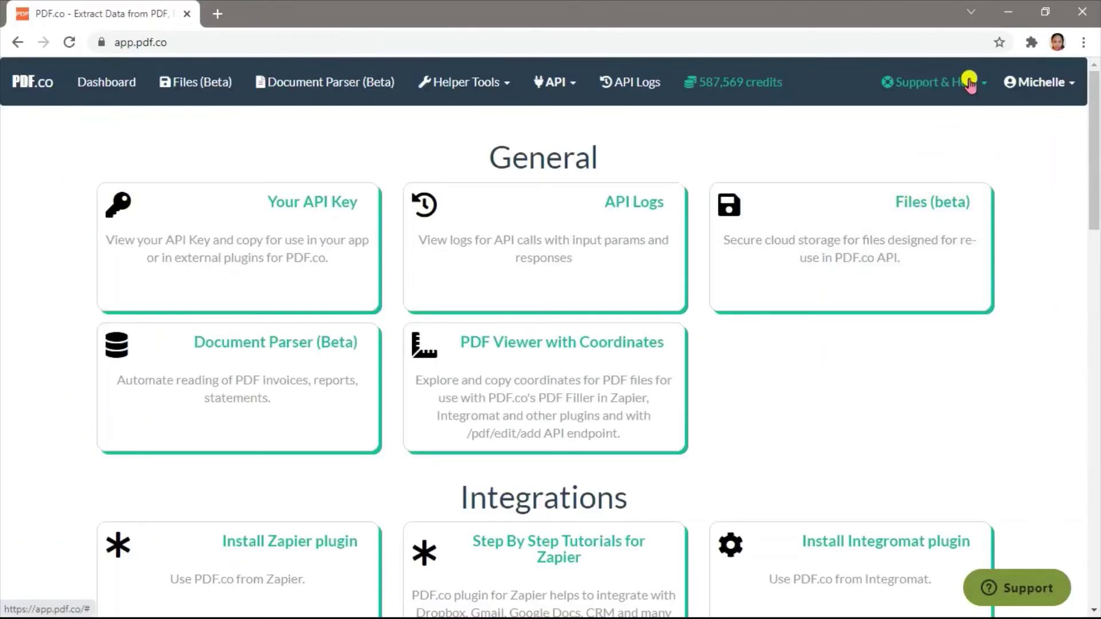
- Show the Support & Help menu listing API Docs, code samples, Postman collection and customer support
{"action": "left_click", "coordinate": [970, 83]}
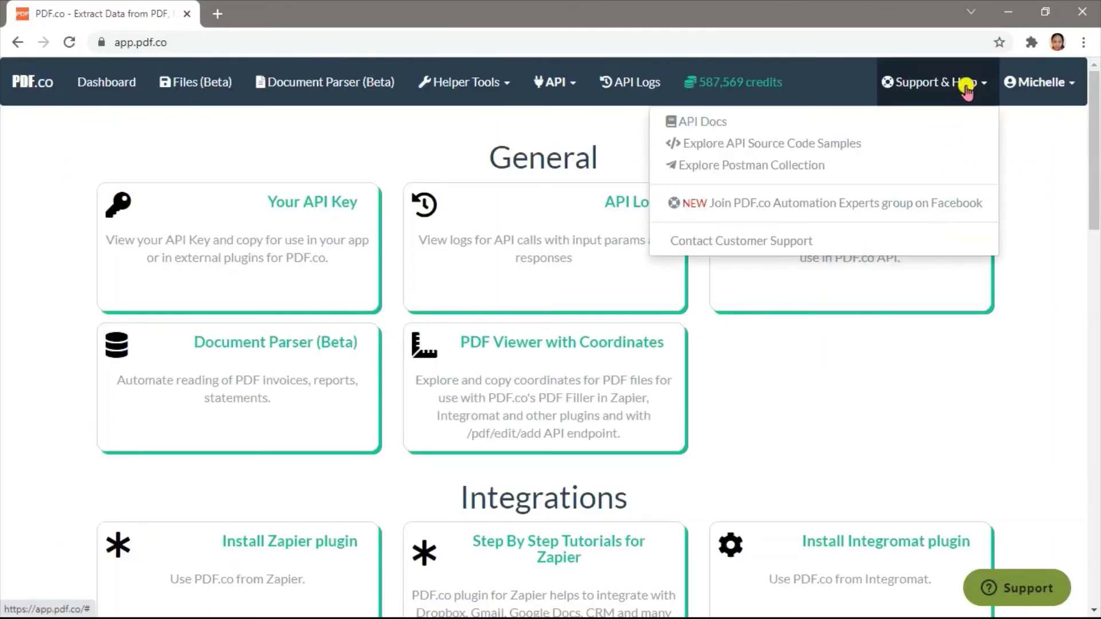